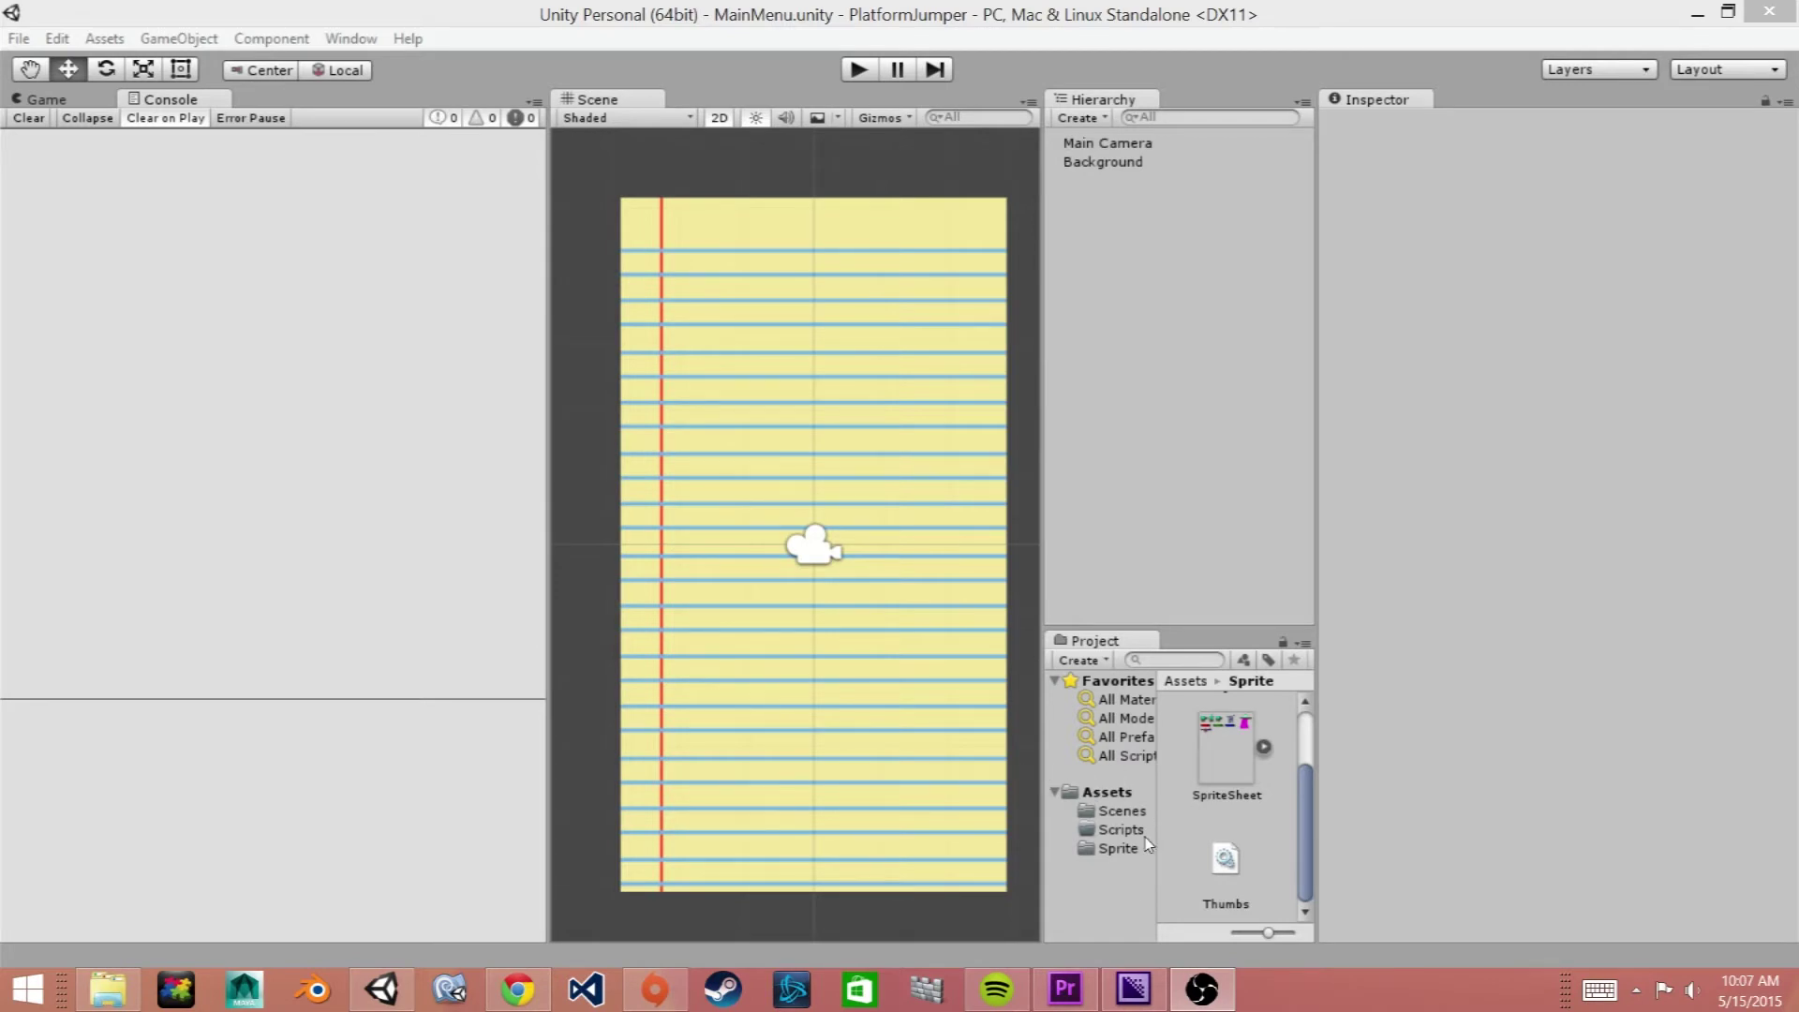
Create a new folder named Prefab inside Assets.
left_click(1104, 792)
left_click(1102, 660)
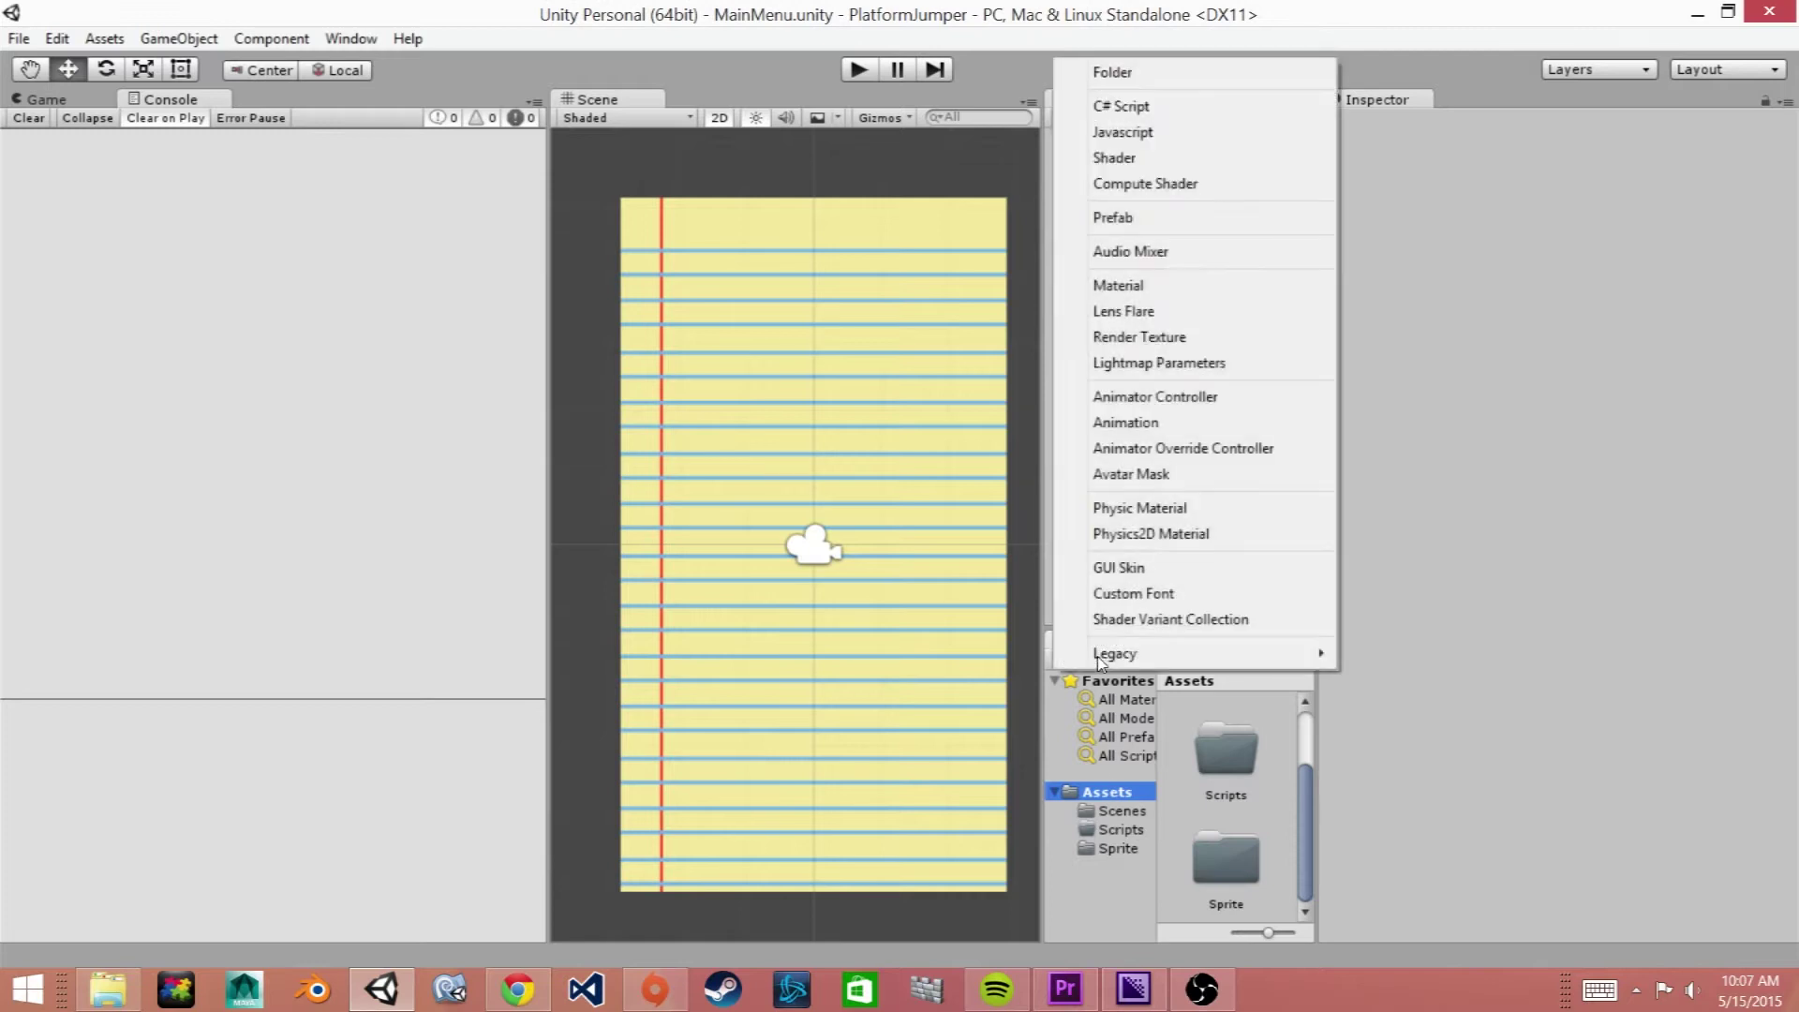
left_click(1168, 78)
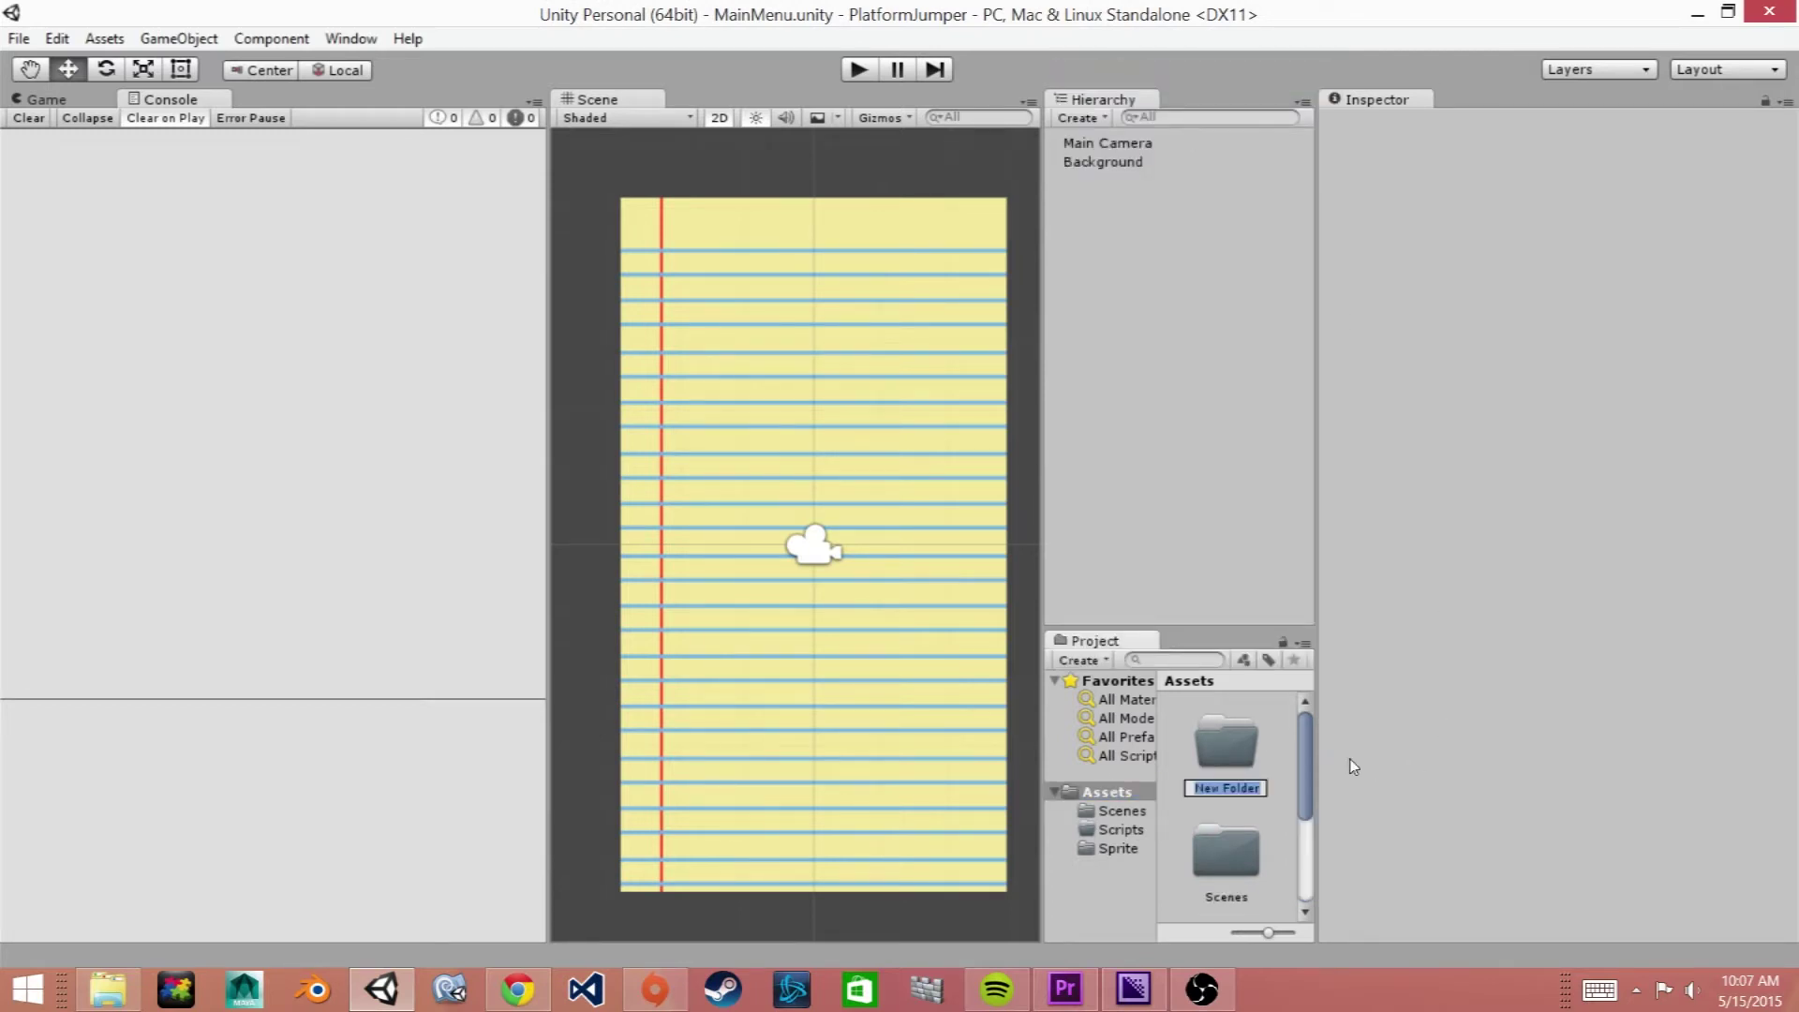
type("Prefab")
key("Return")
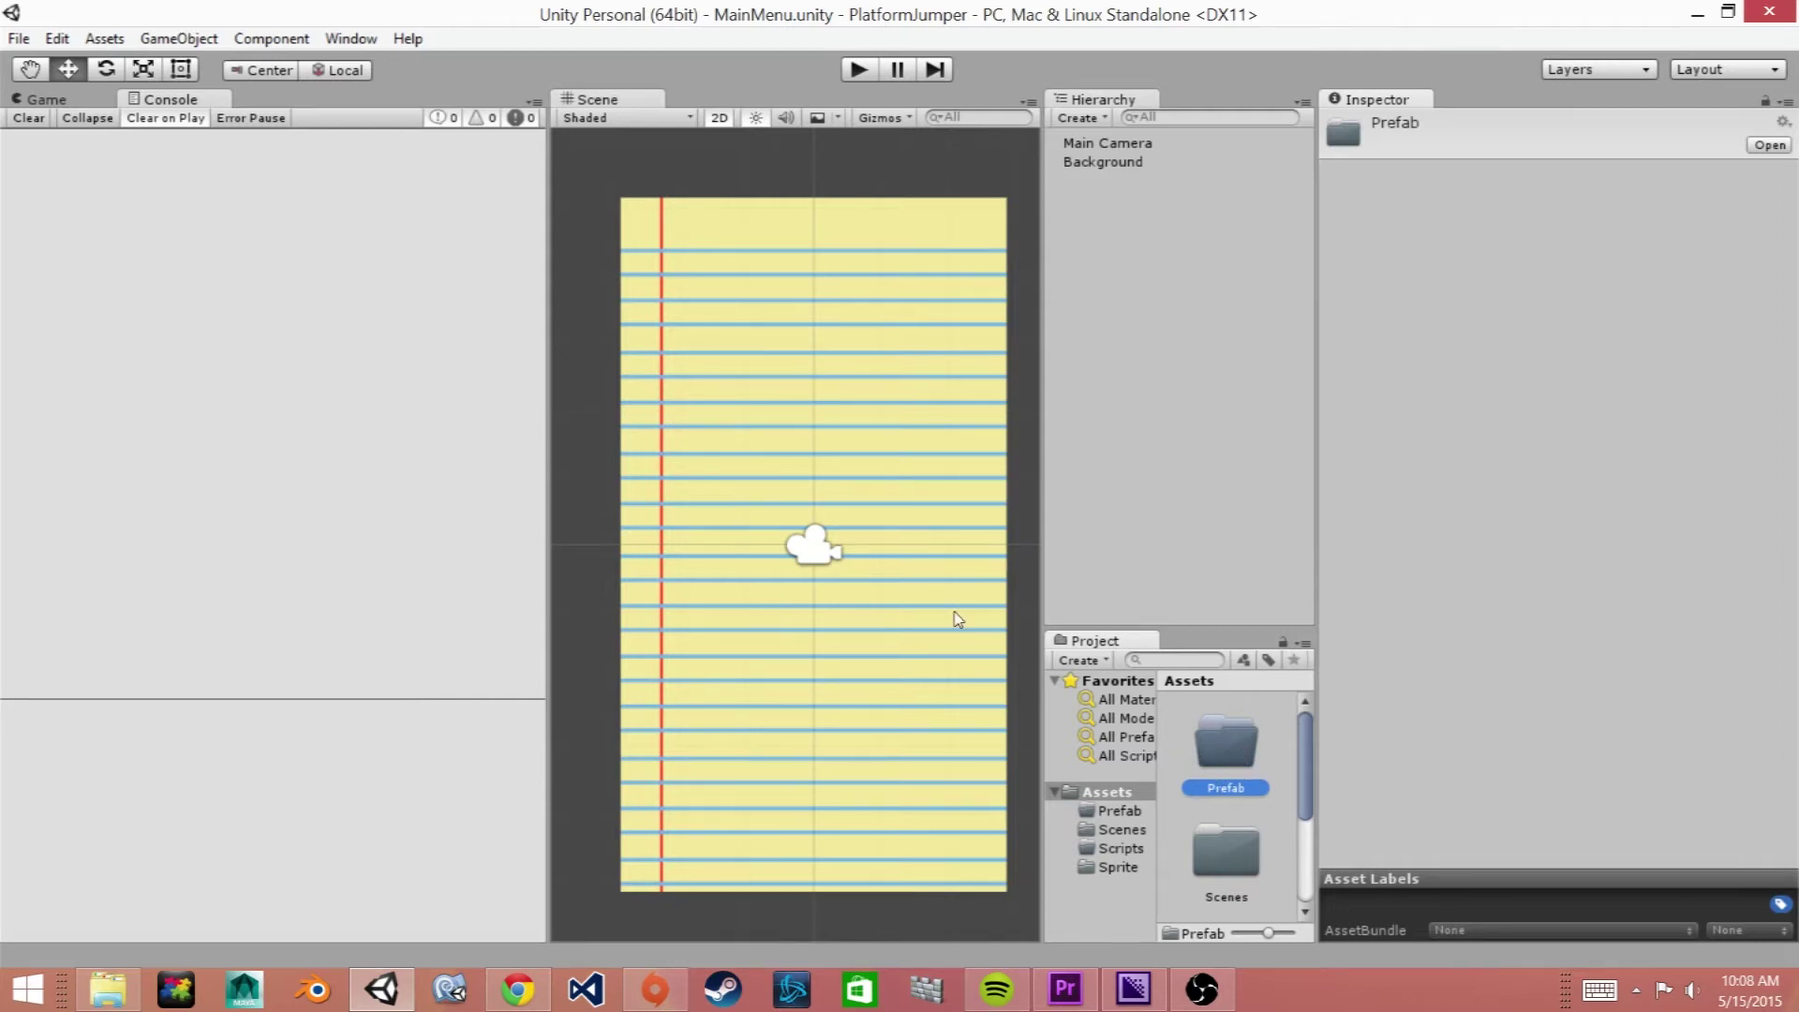
Add a new 2D Sprite object to the scene.
left_click(181, 43)
mouse_move(228, 146)
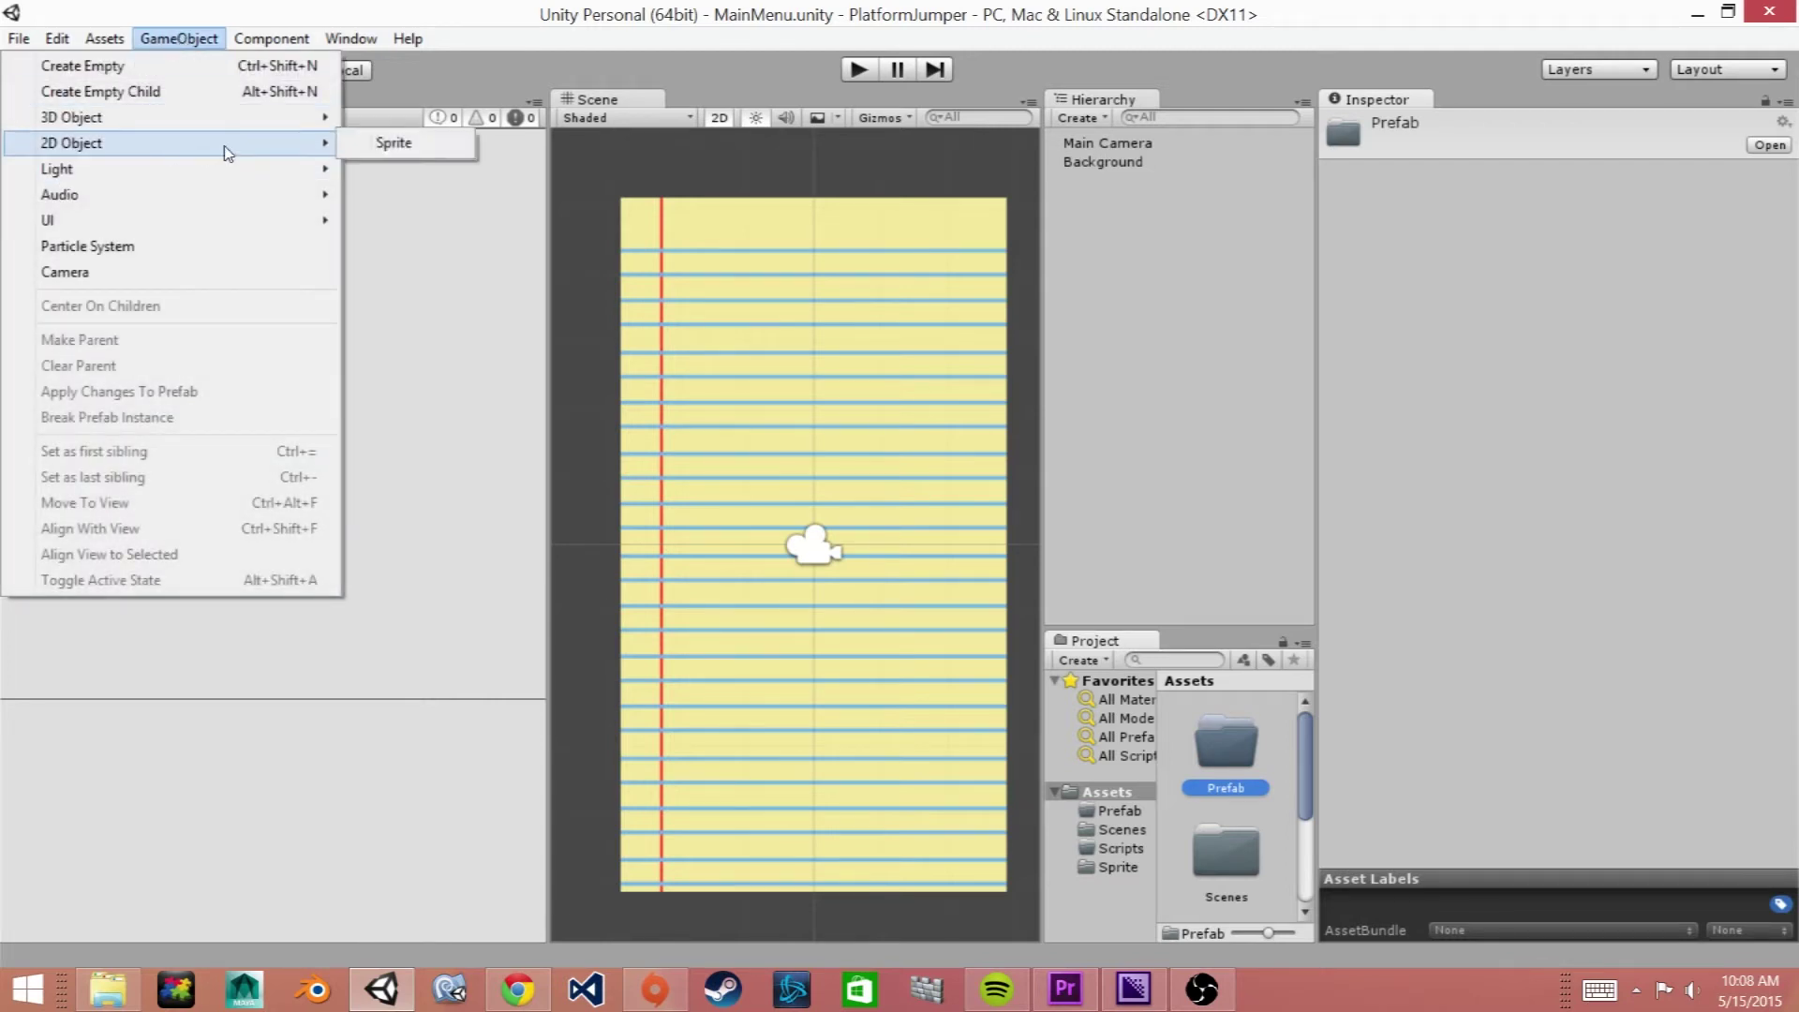
left_click(384, 145)
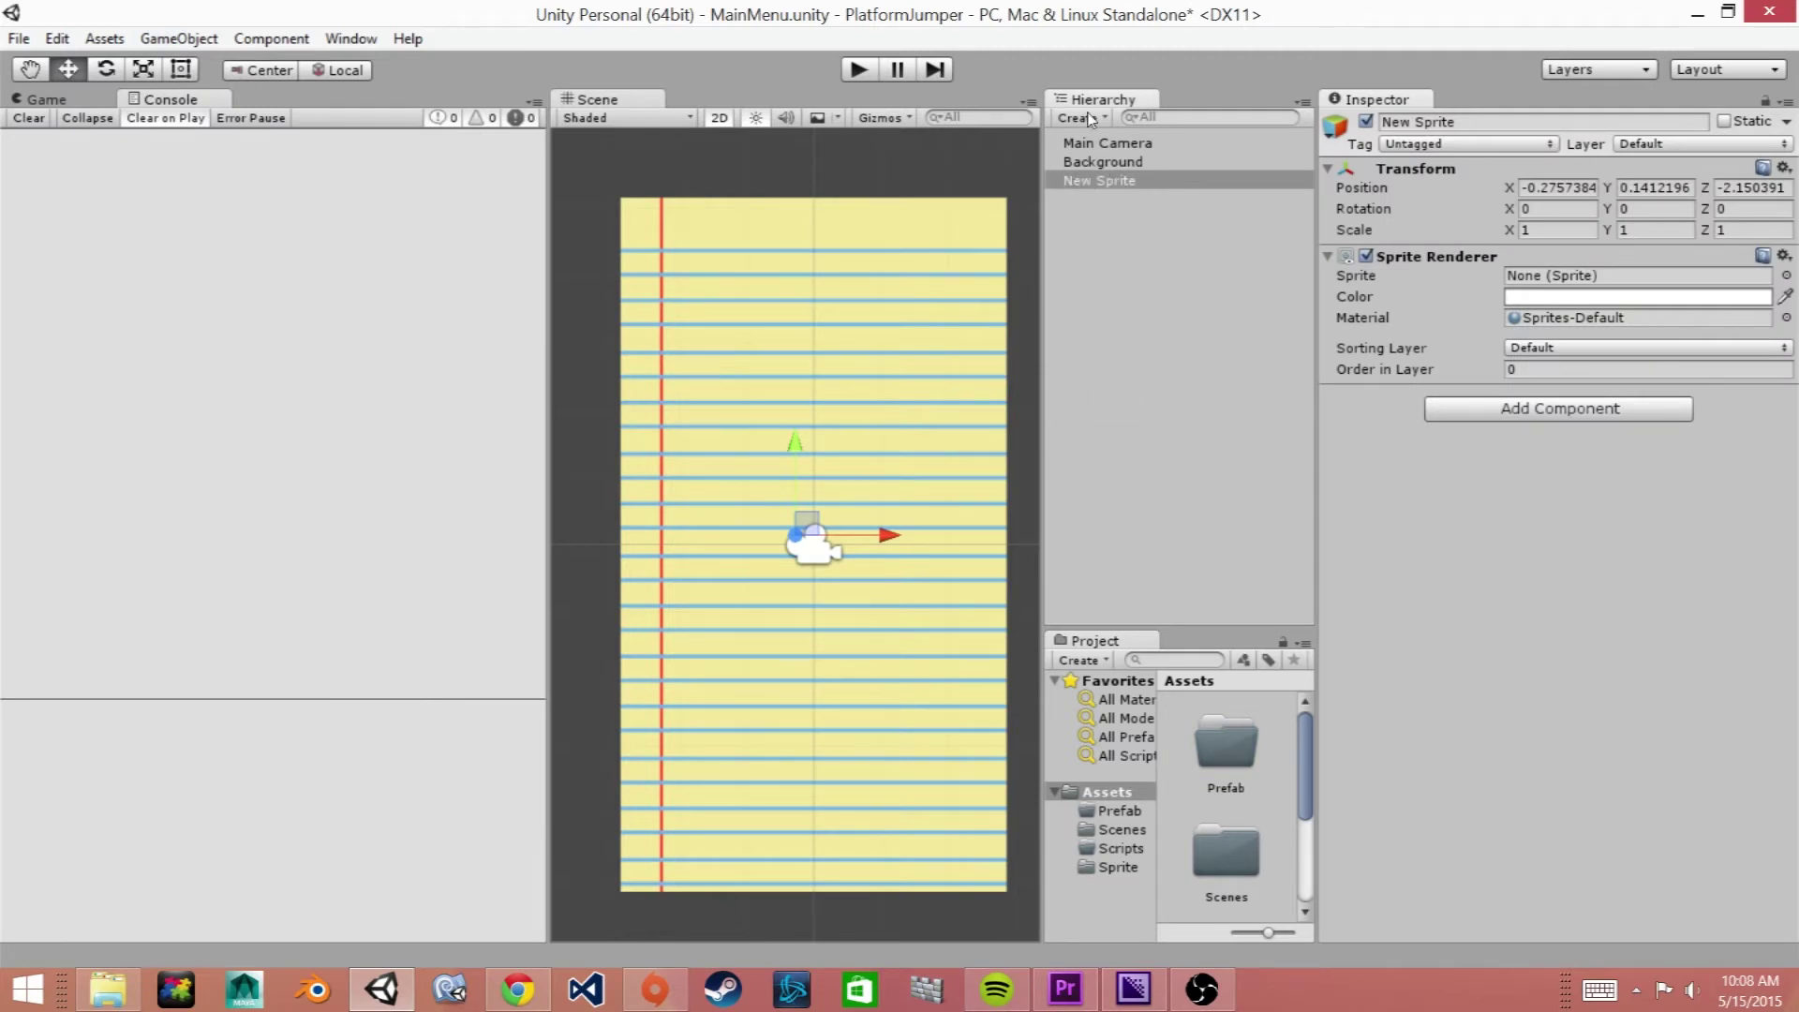
Rename the New Sprite object to BoxDude.
left_click(1134, 186)
left_click(1136, 187)
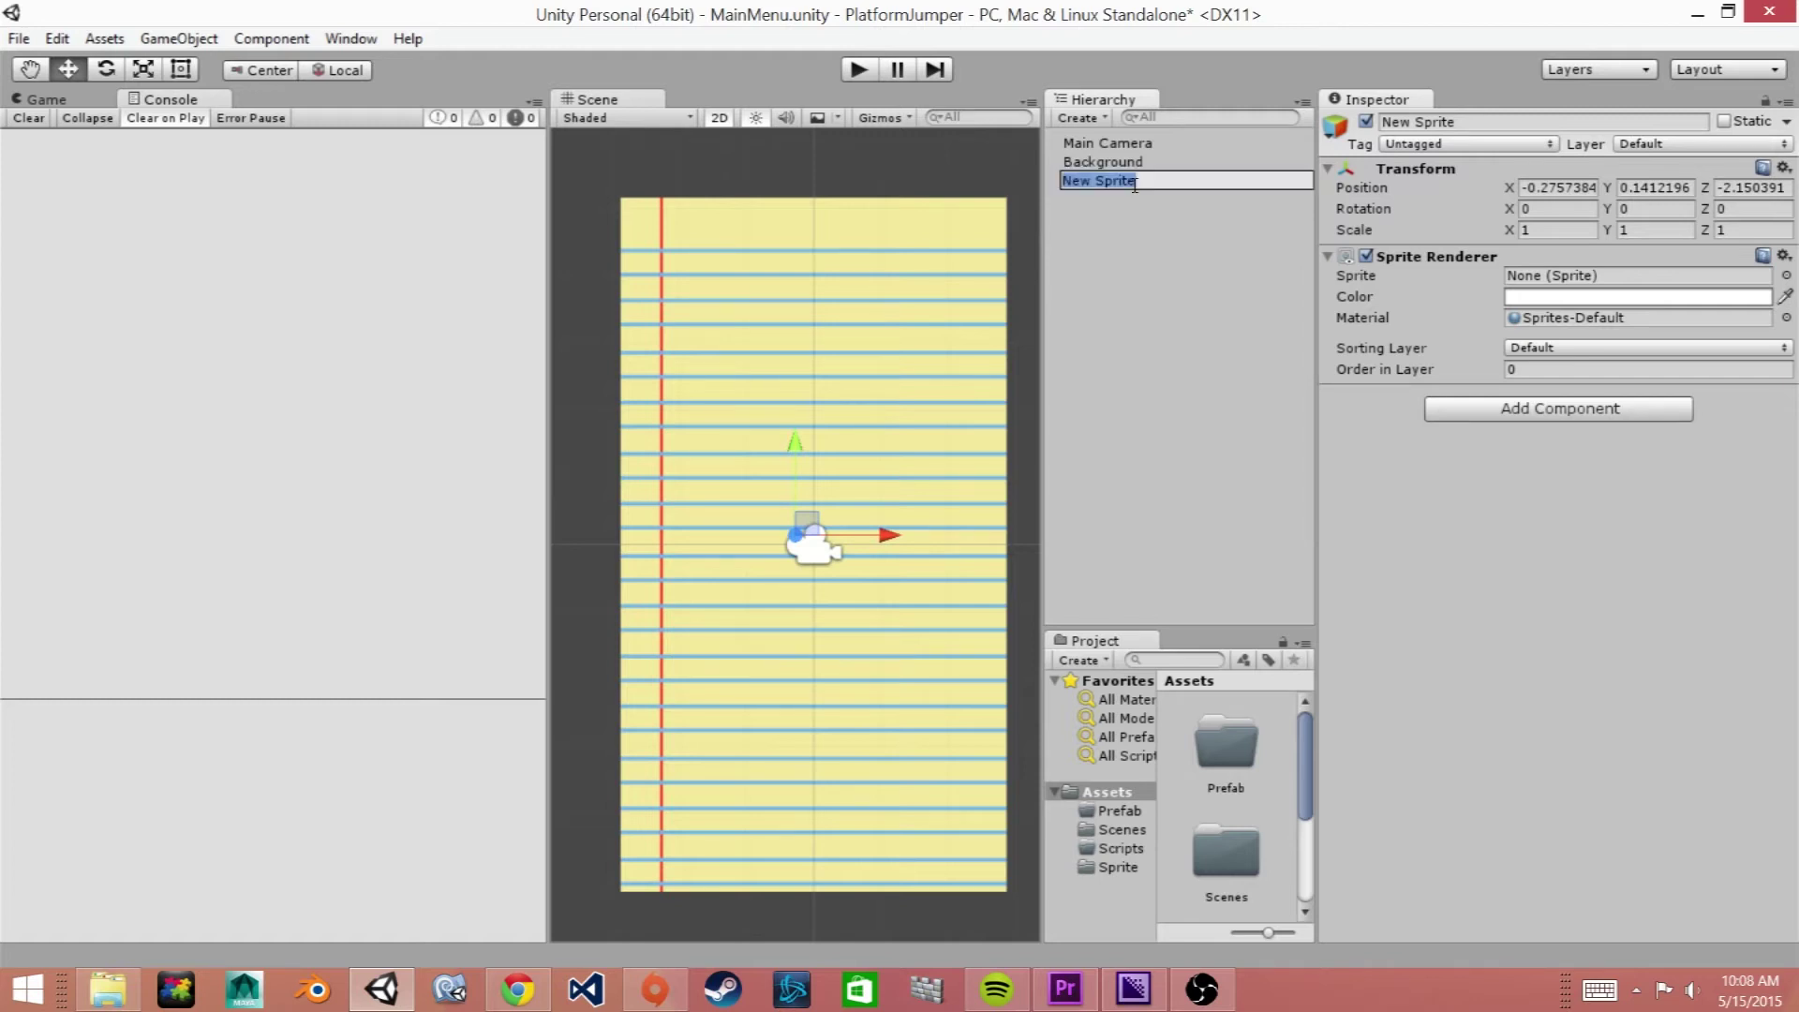
type("Boxd")
key("BackSpace")
type("Dude")
key("Return")
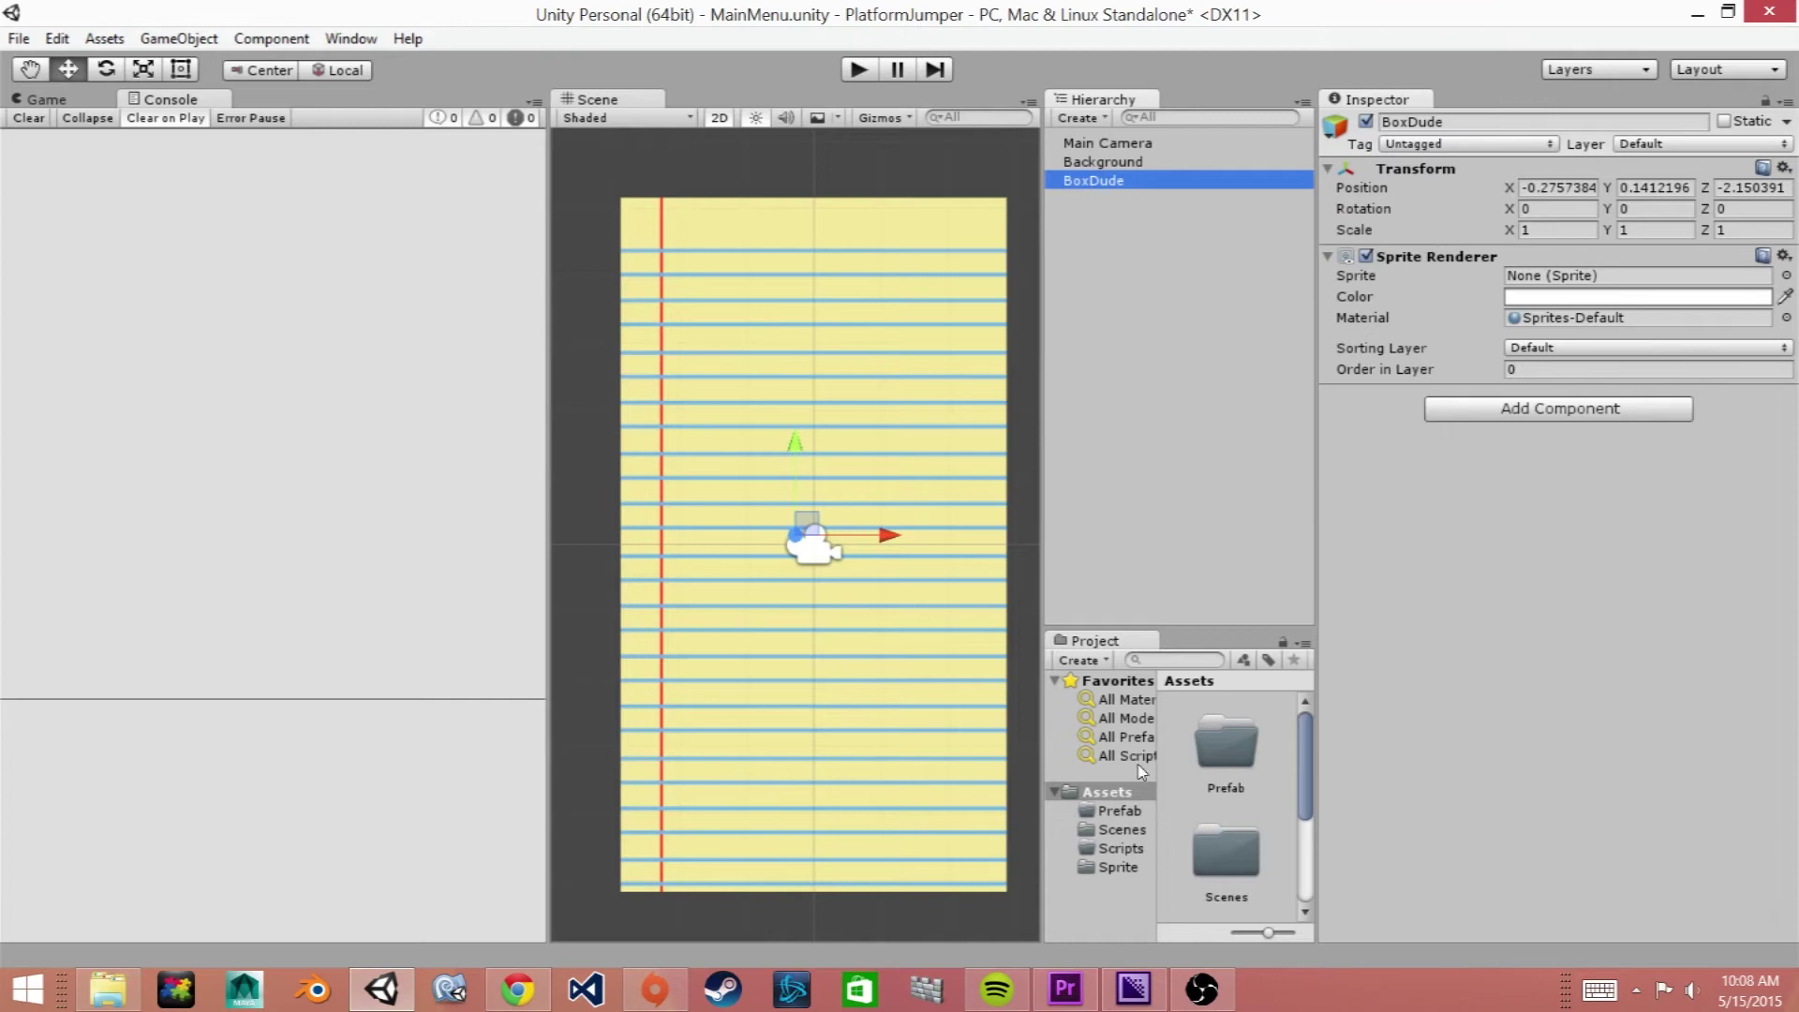
Assign the SpriteSheet_0 slice from Assets/Sprite/SpriteSheet as BoxDude's sprite.
left_click(1121, 871)
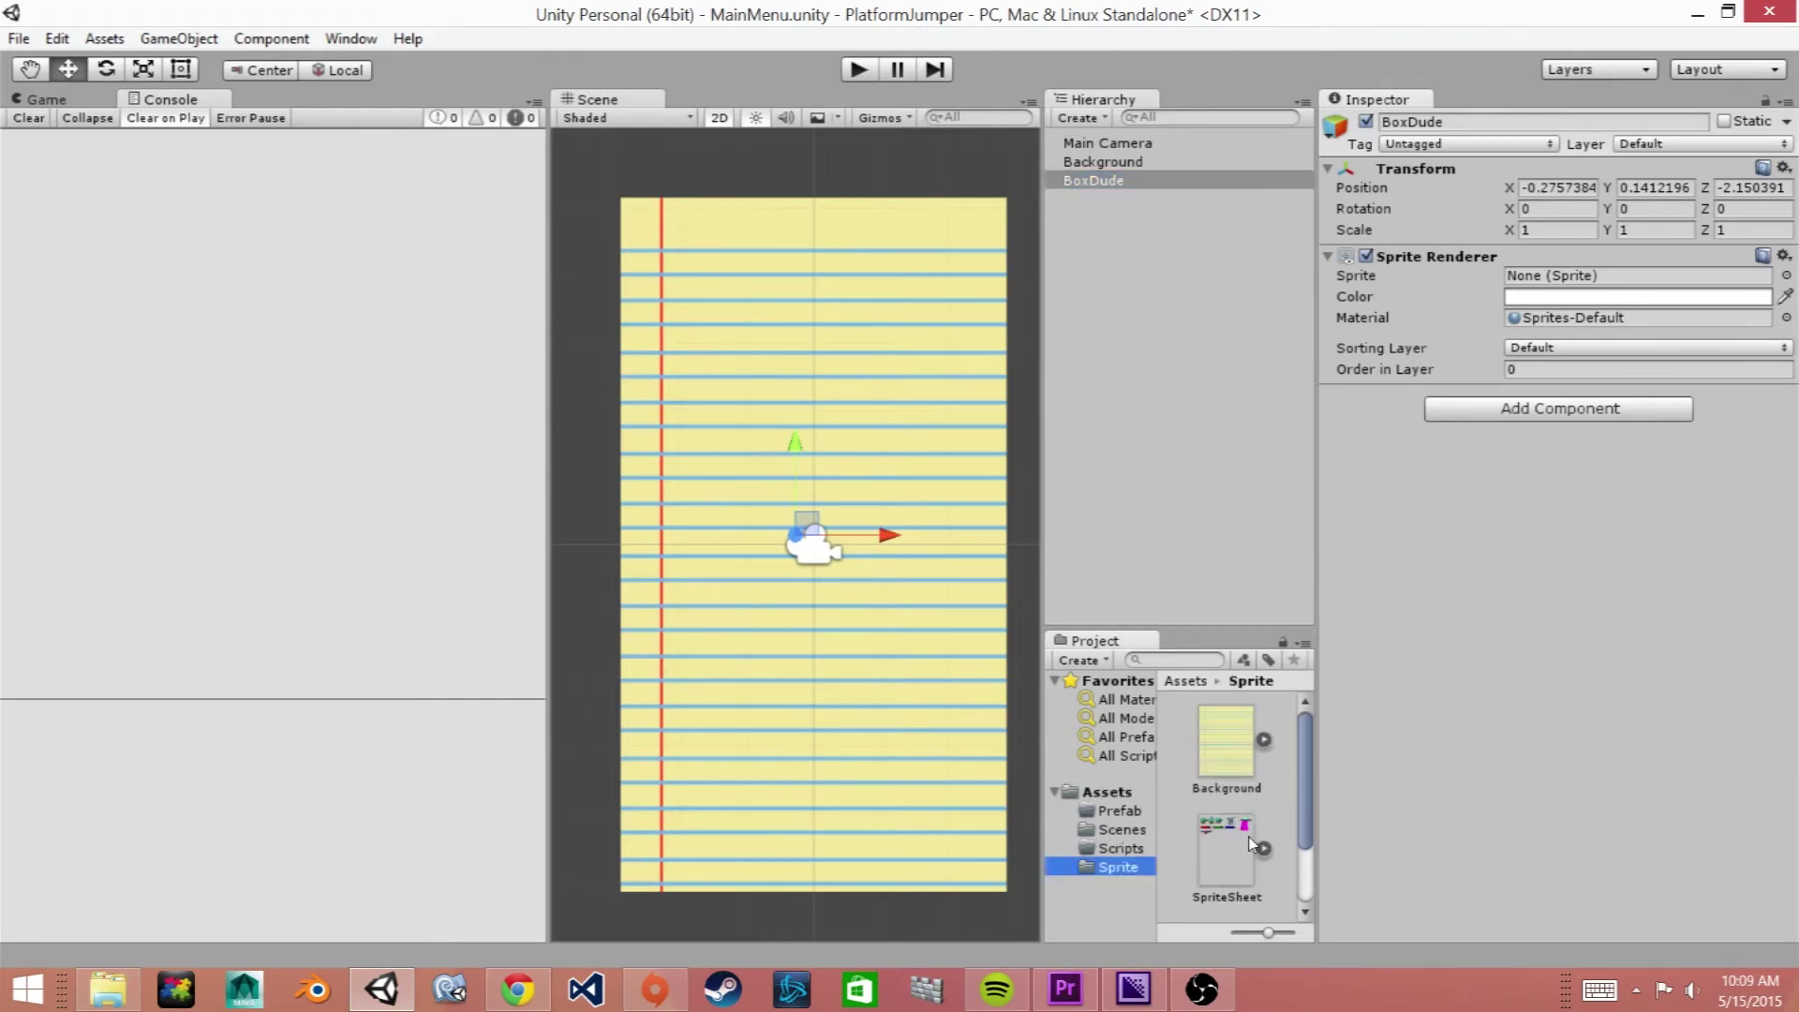
scroll(1251, 843, "down", 2)
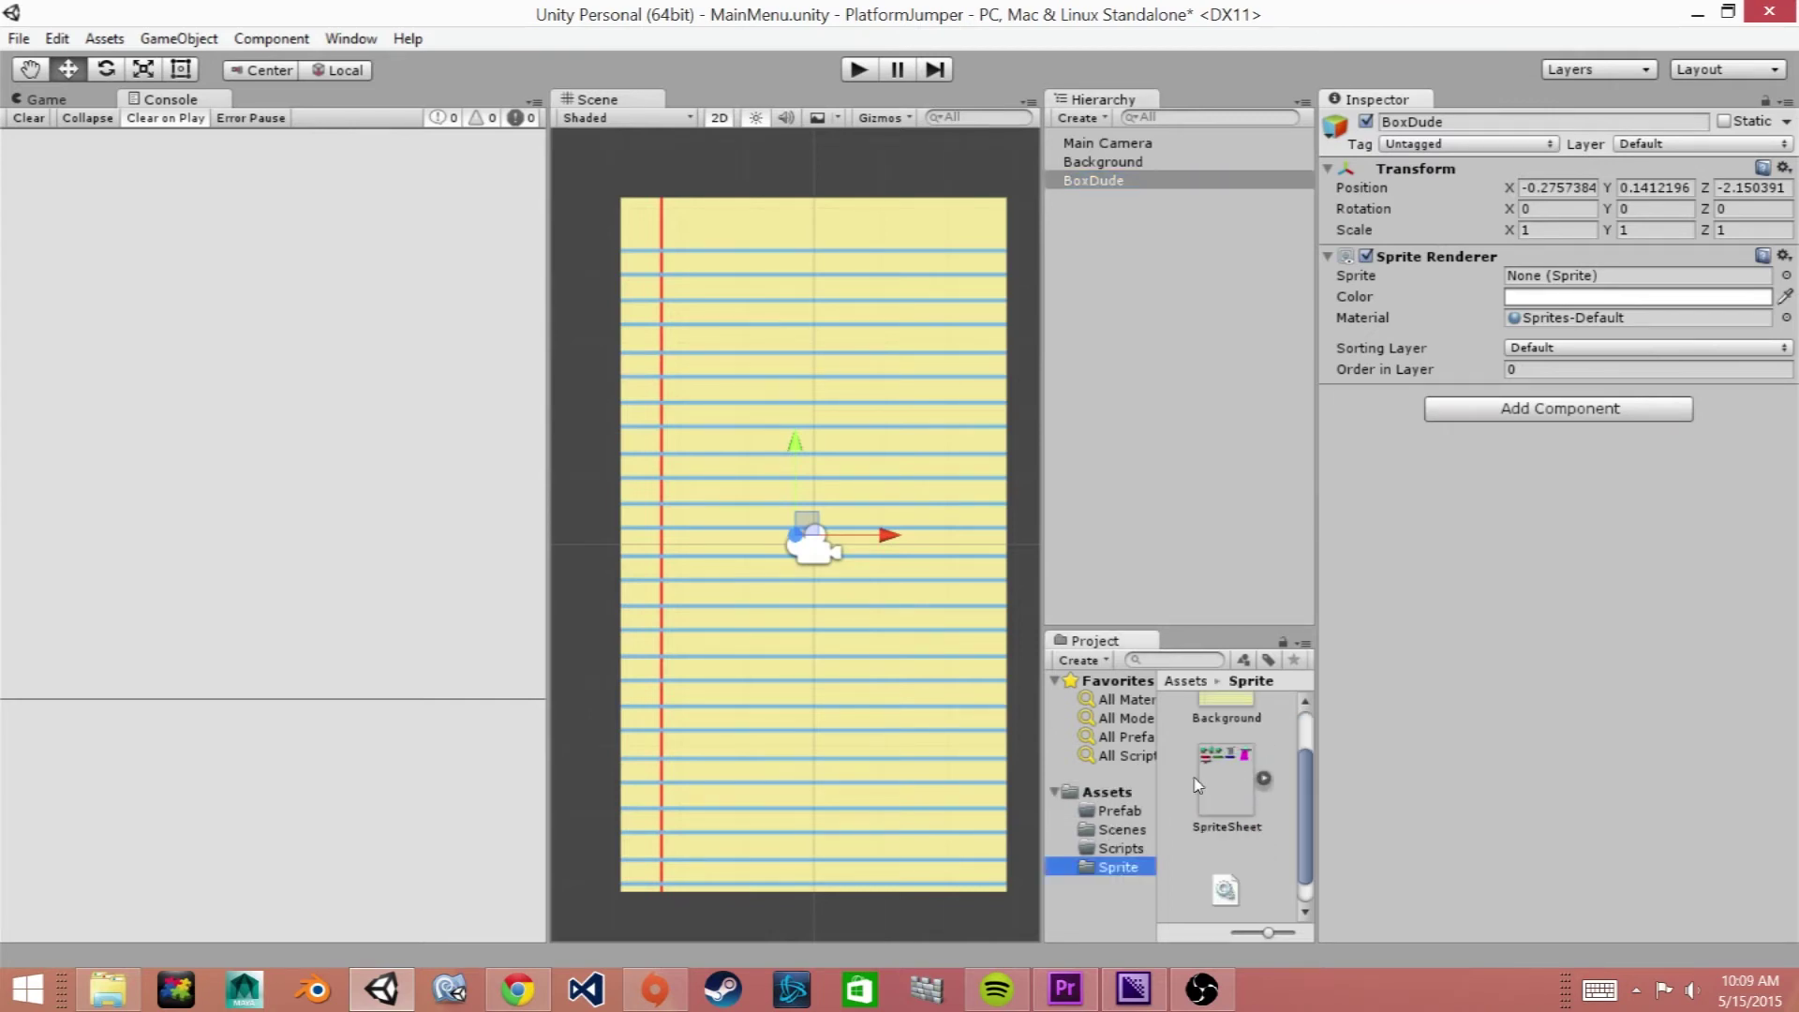
left_click(1264, 779)
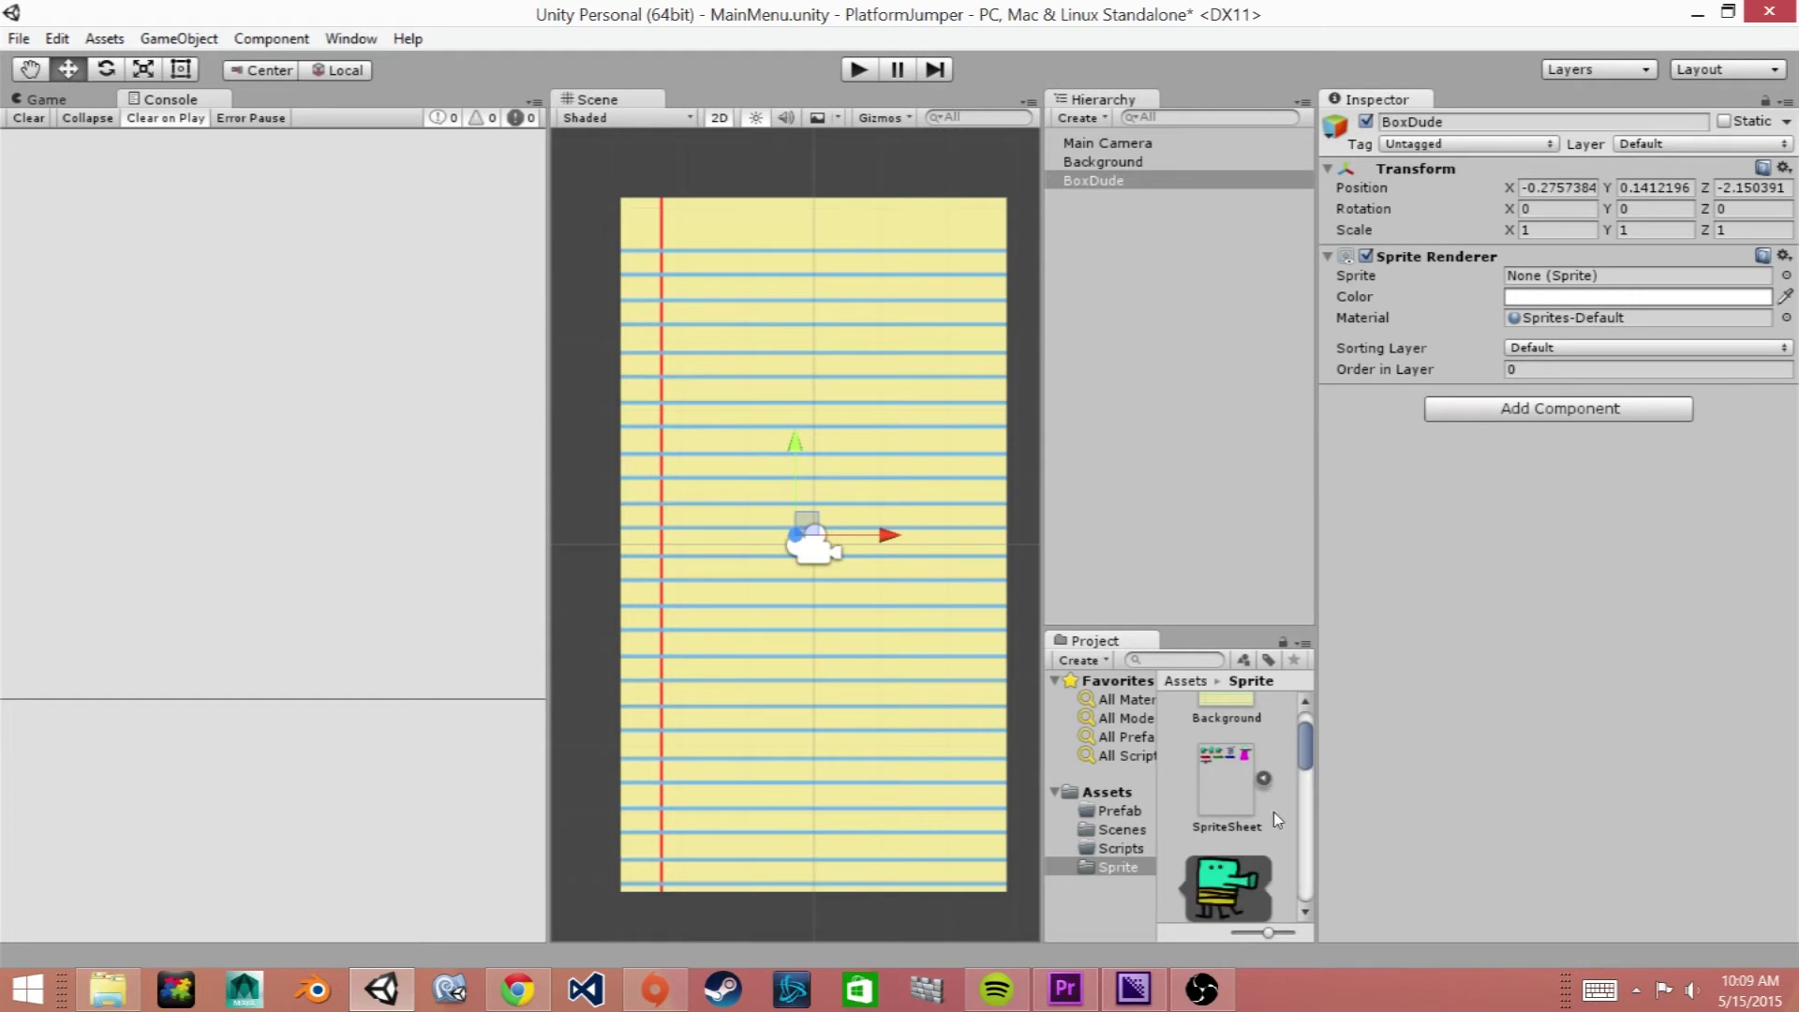
scroll(1274, 811, "down", 2)
scroll(1277, 802, "down", 3)
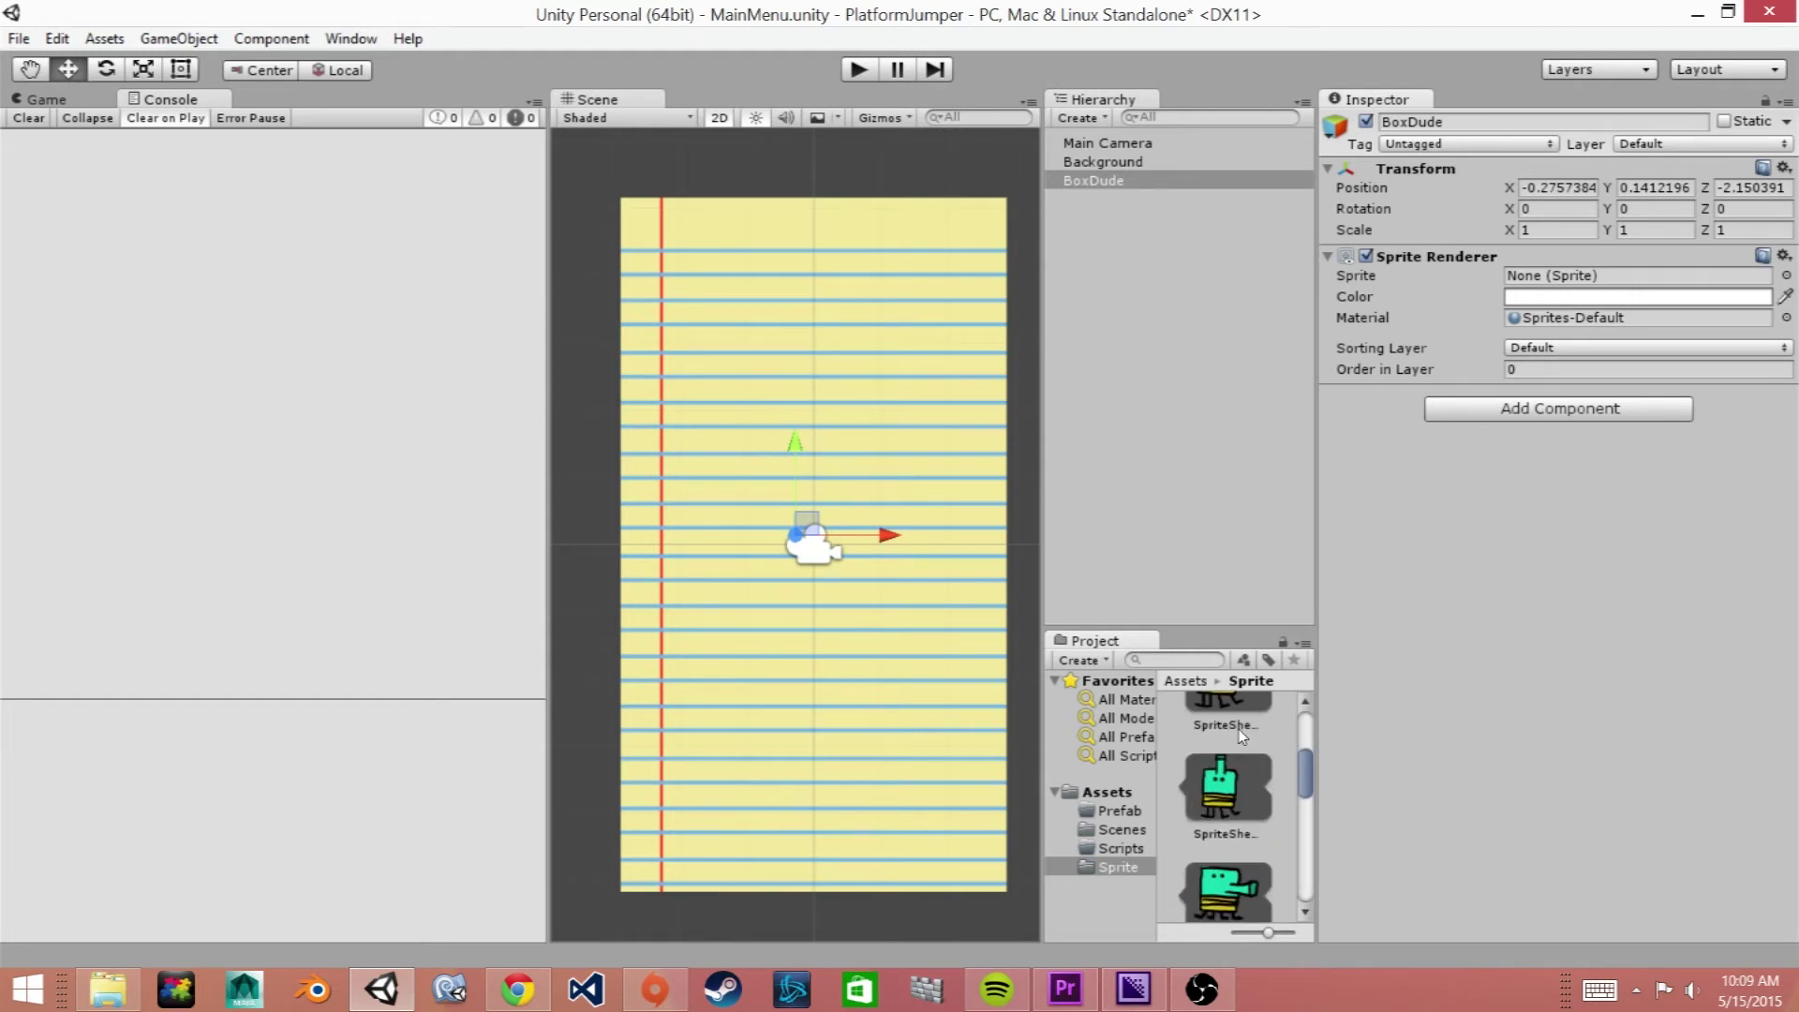
scroll(1253, 747, "up", 2)
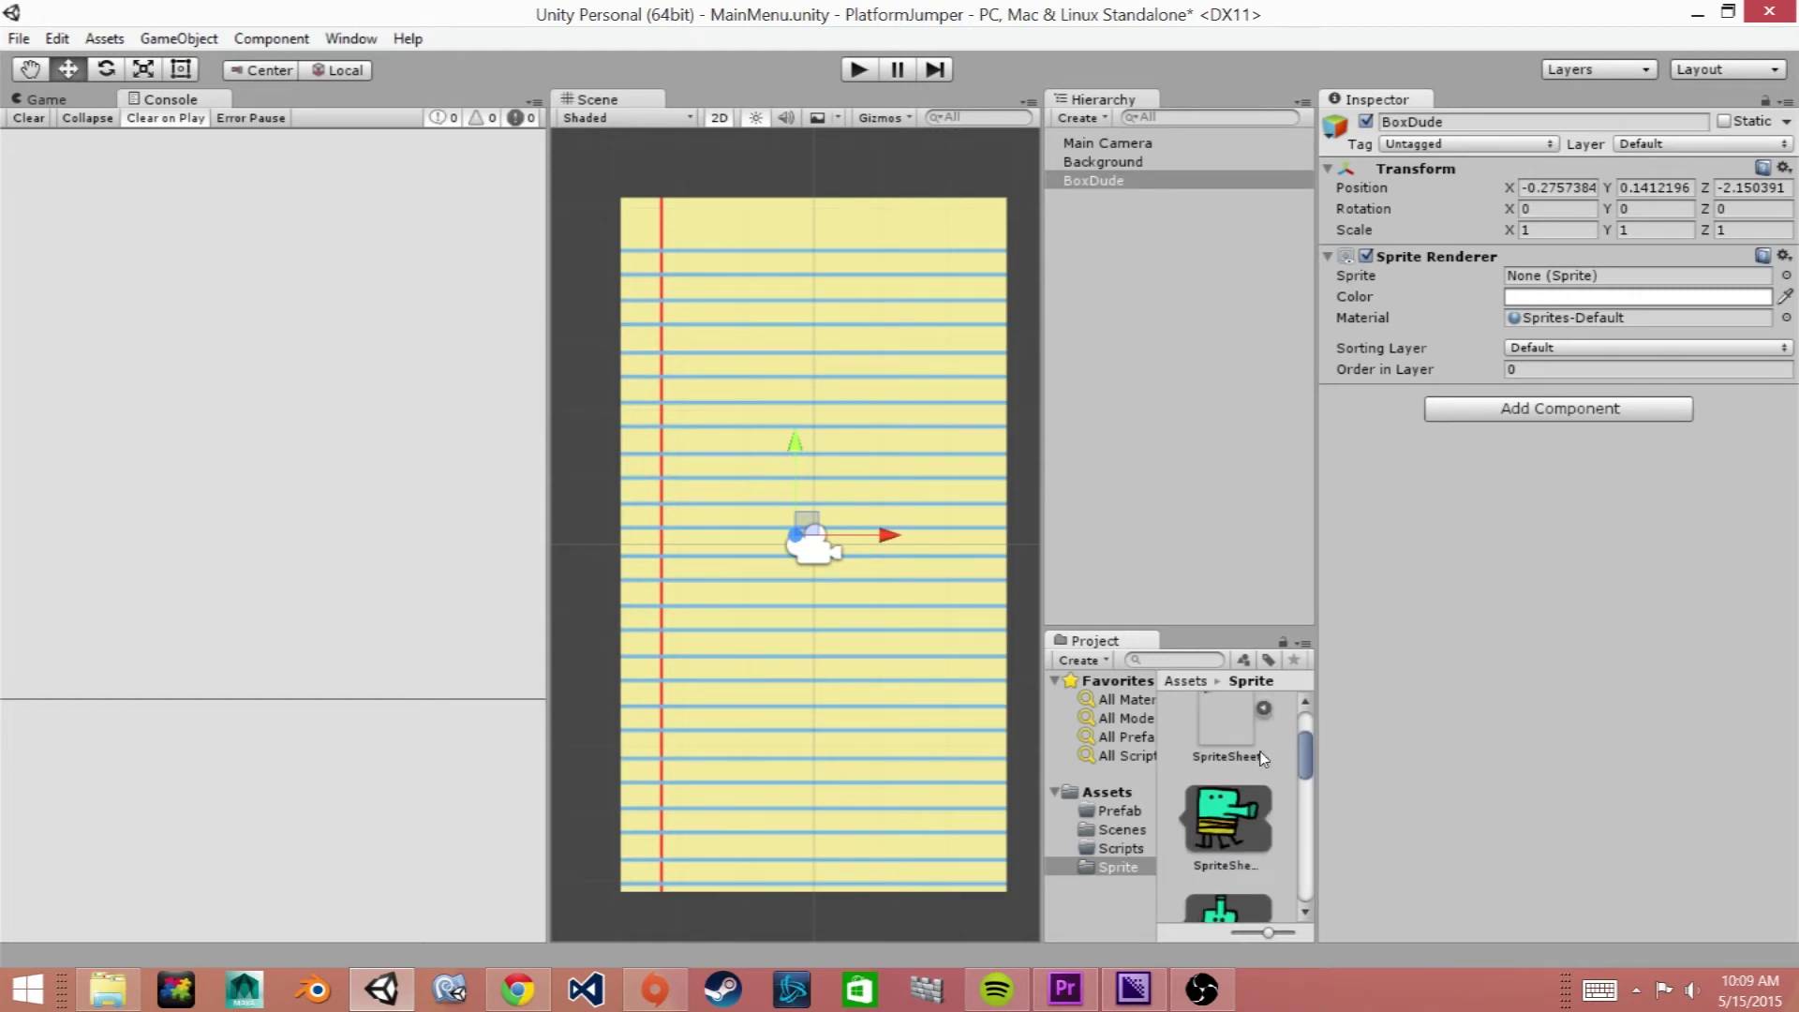
left_click(1223, 823)
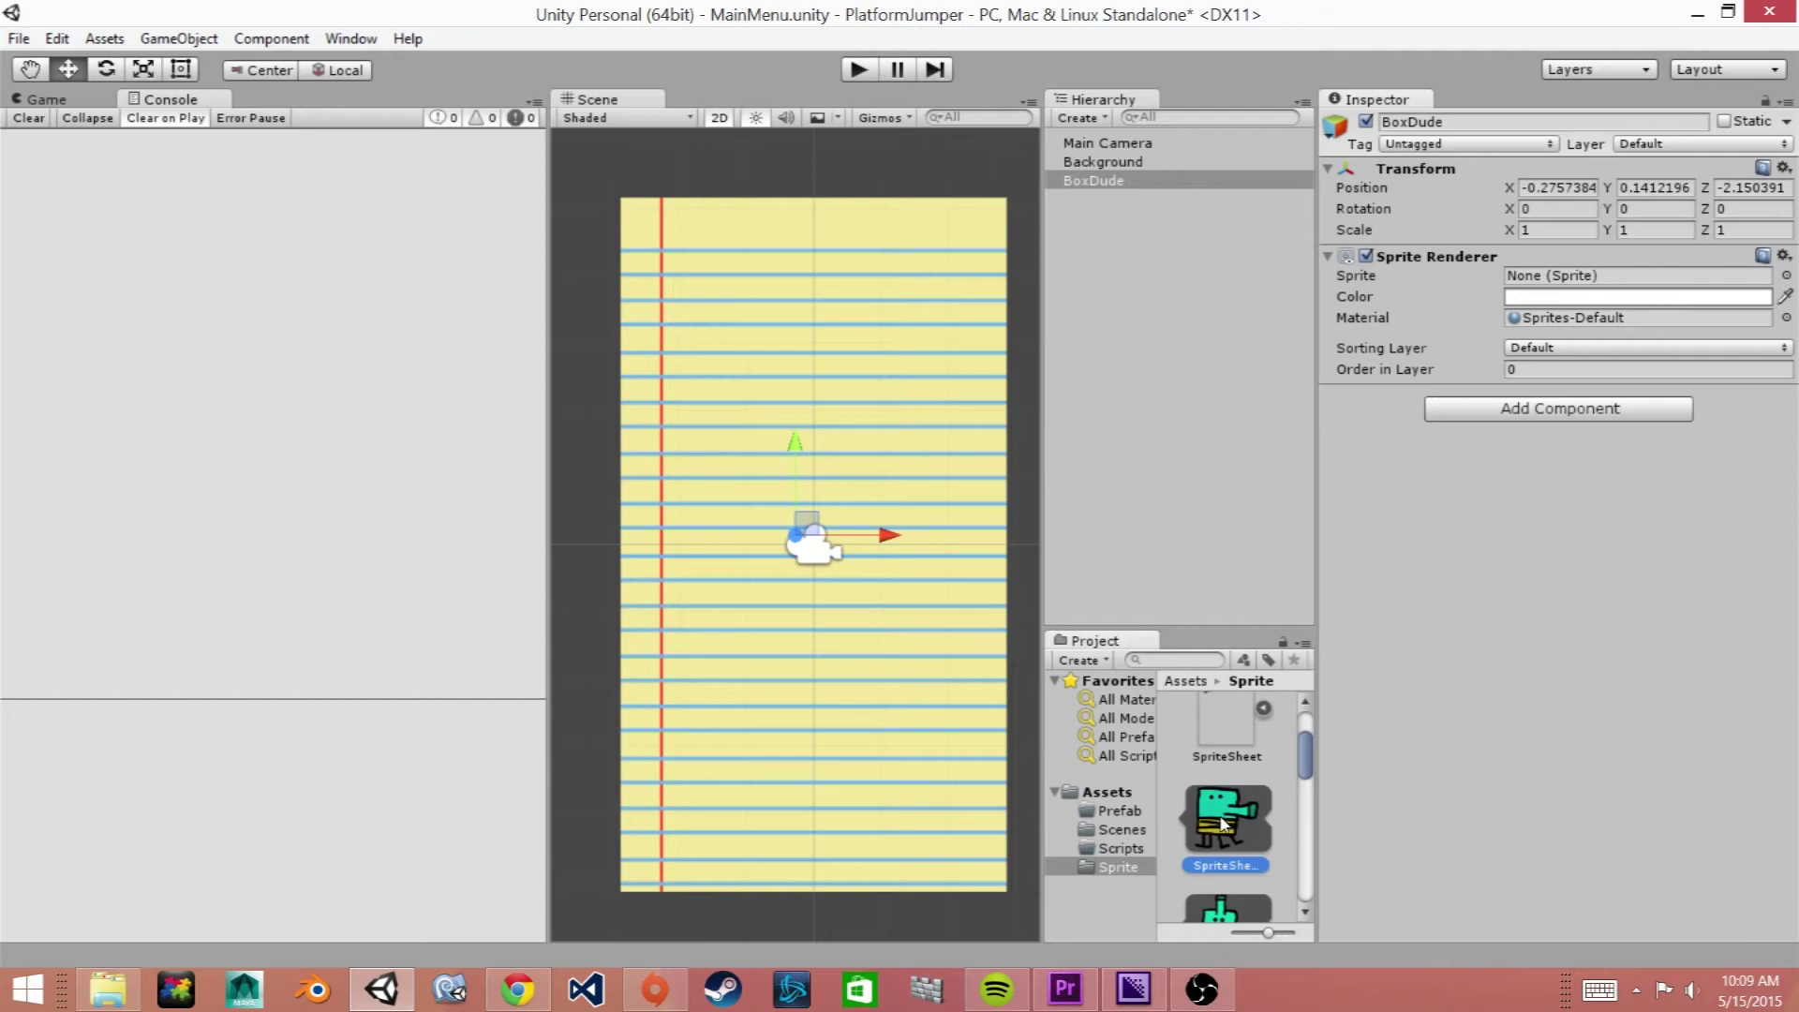
left_click_drag(1223, 822, 1546, 289)
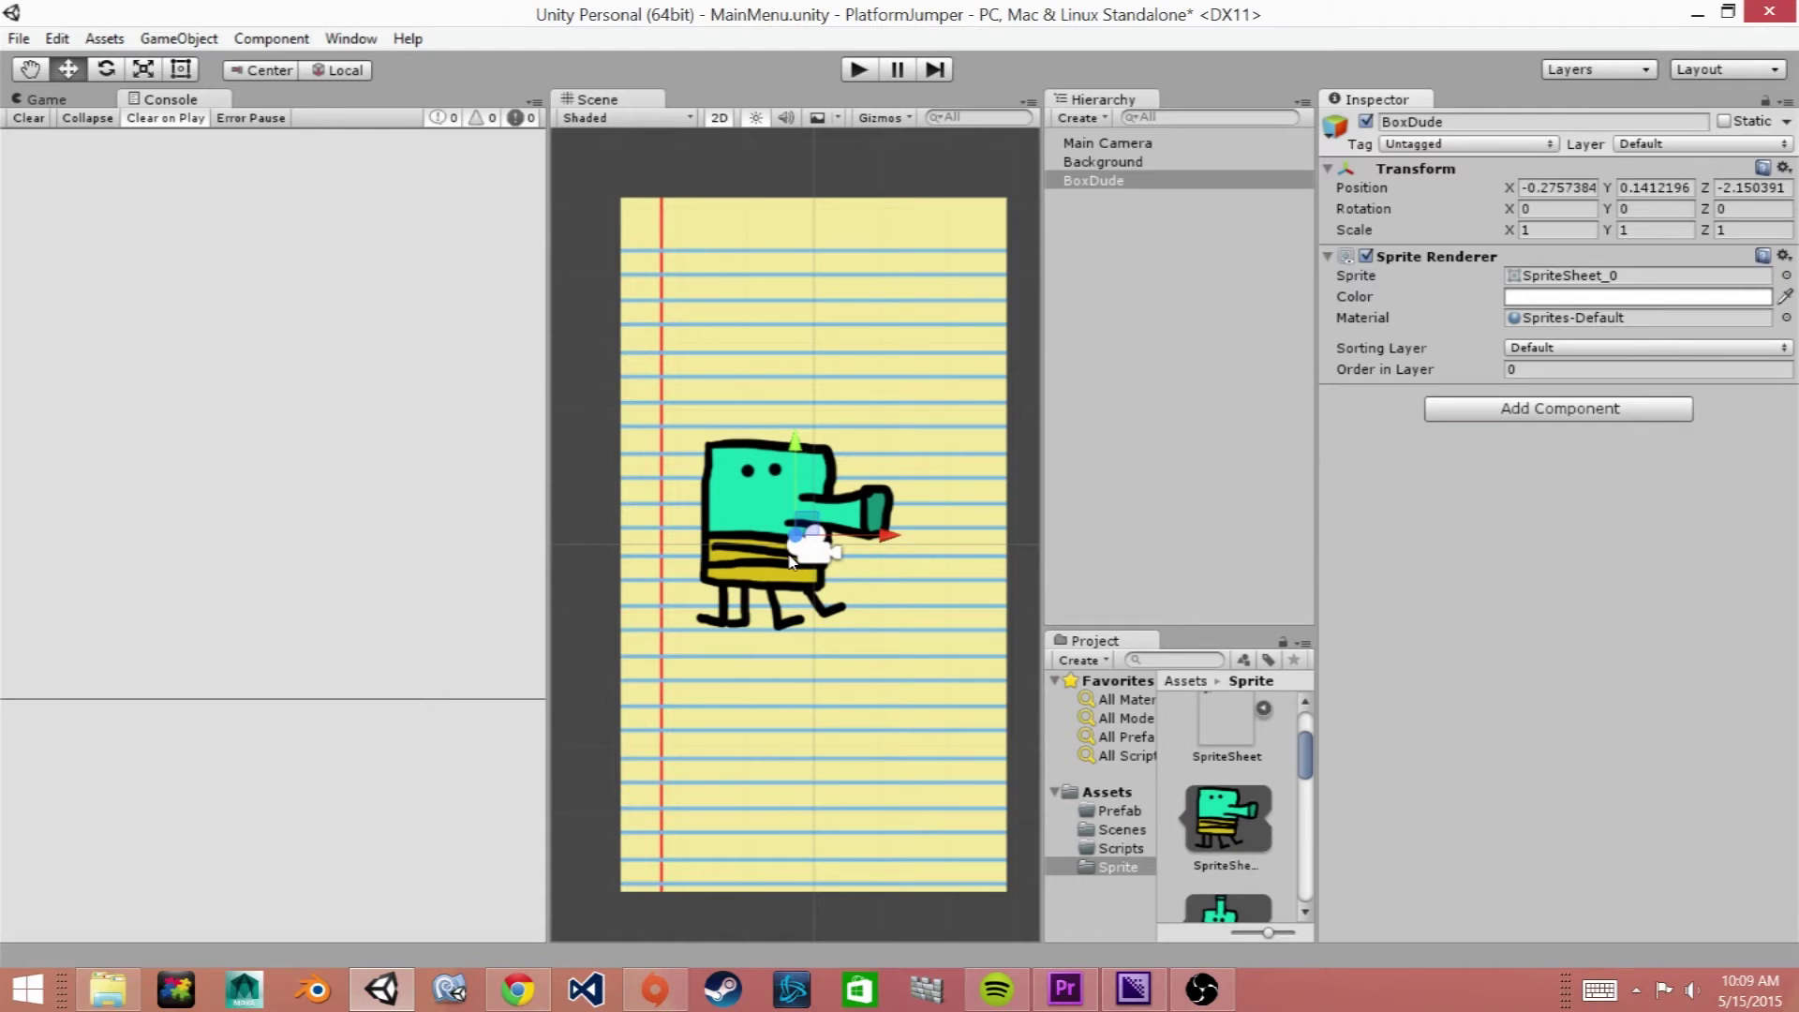
Scale BoxDude down to about 0.3044 and move it left to X -1.08.
key("r")
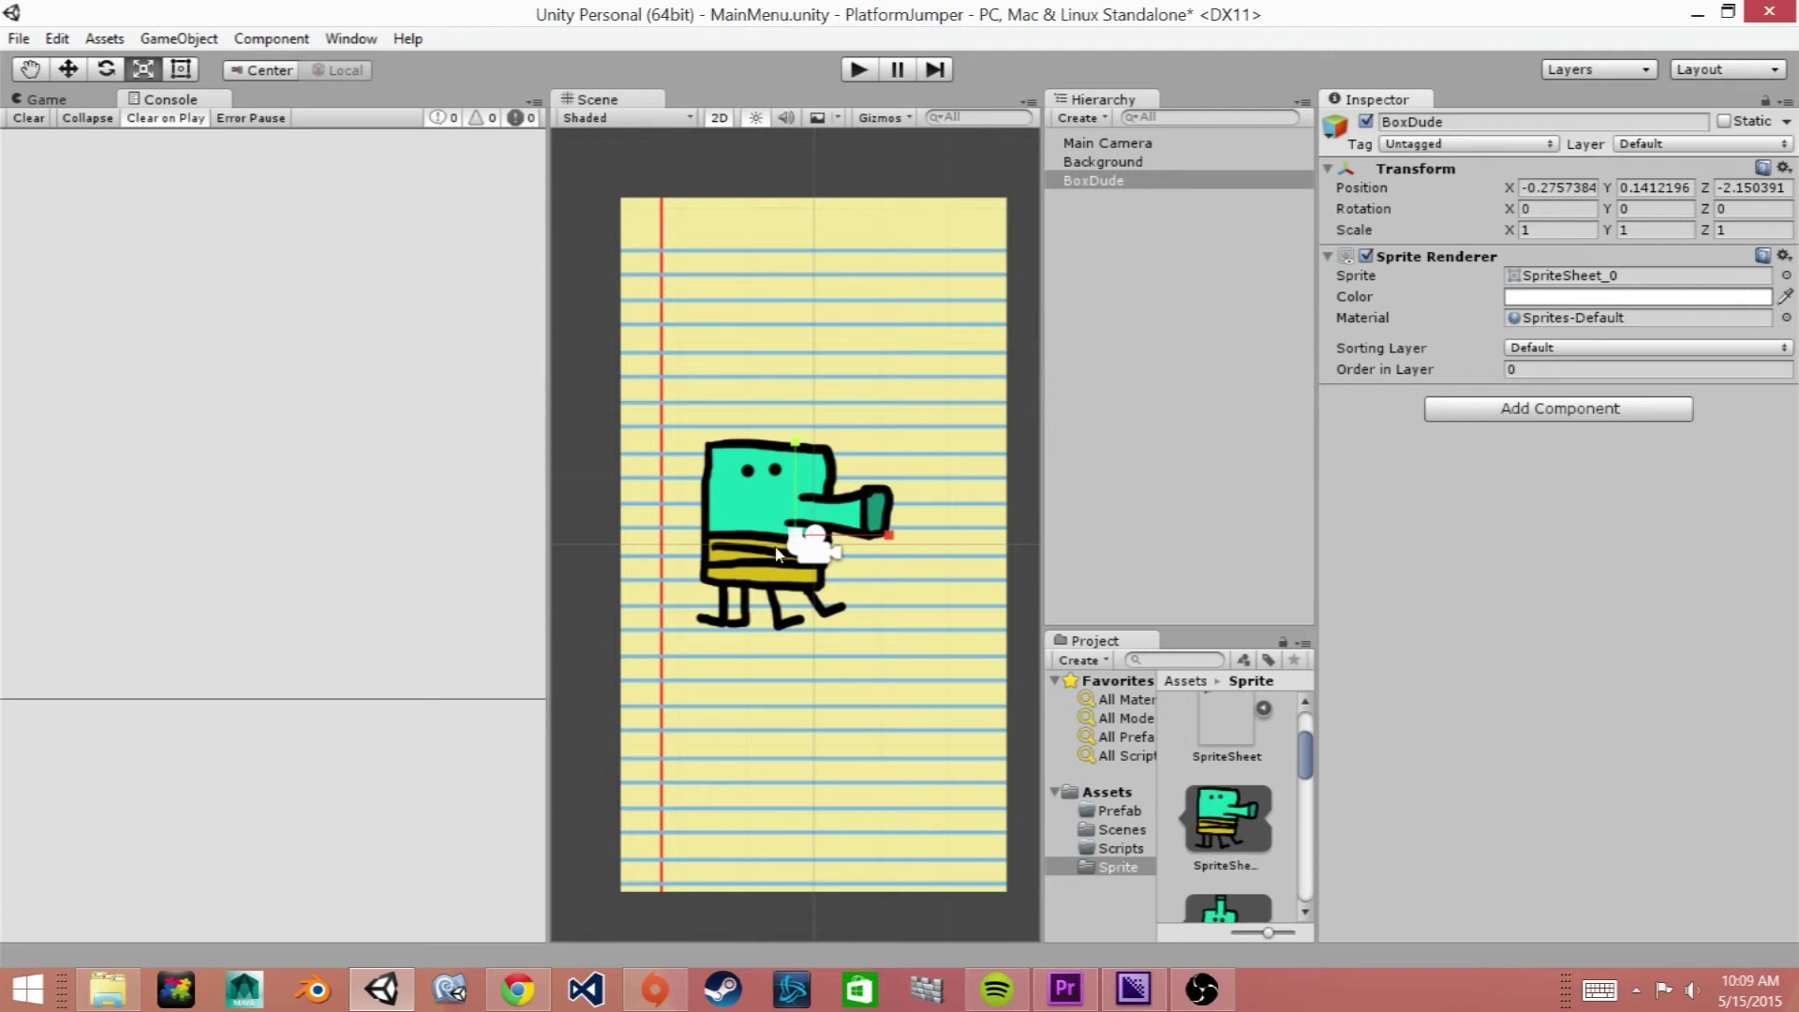
left_click_drag(797, 541, 750, 590)
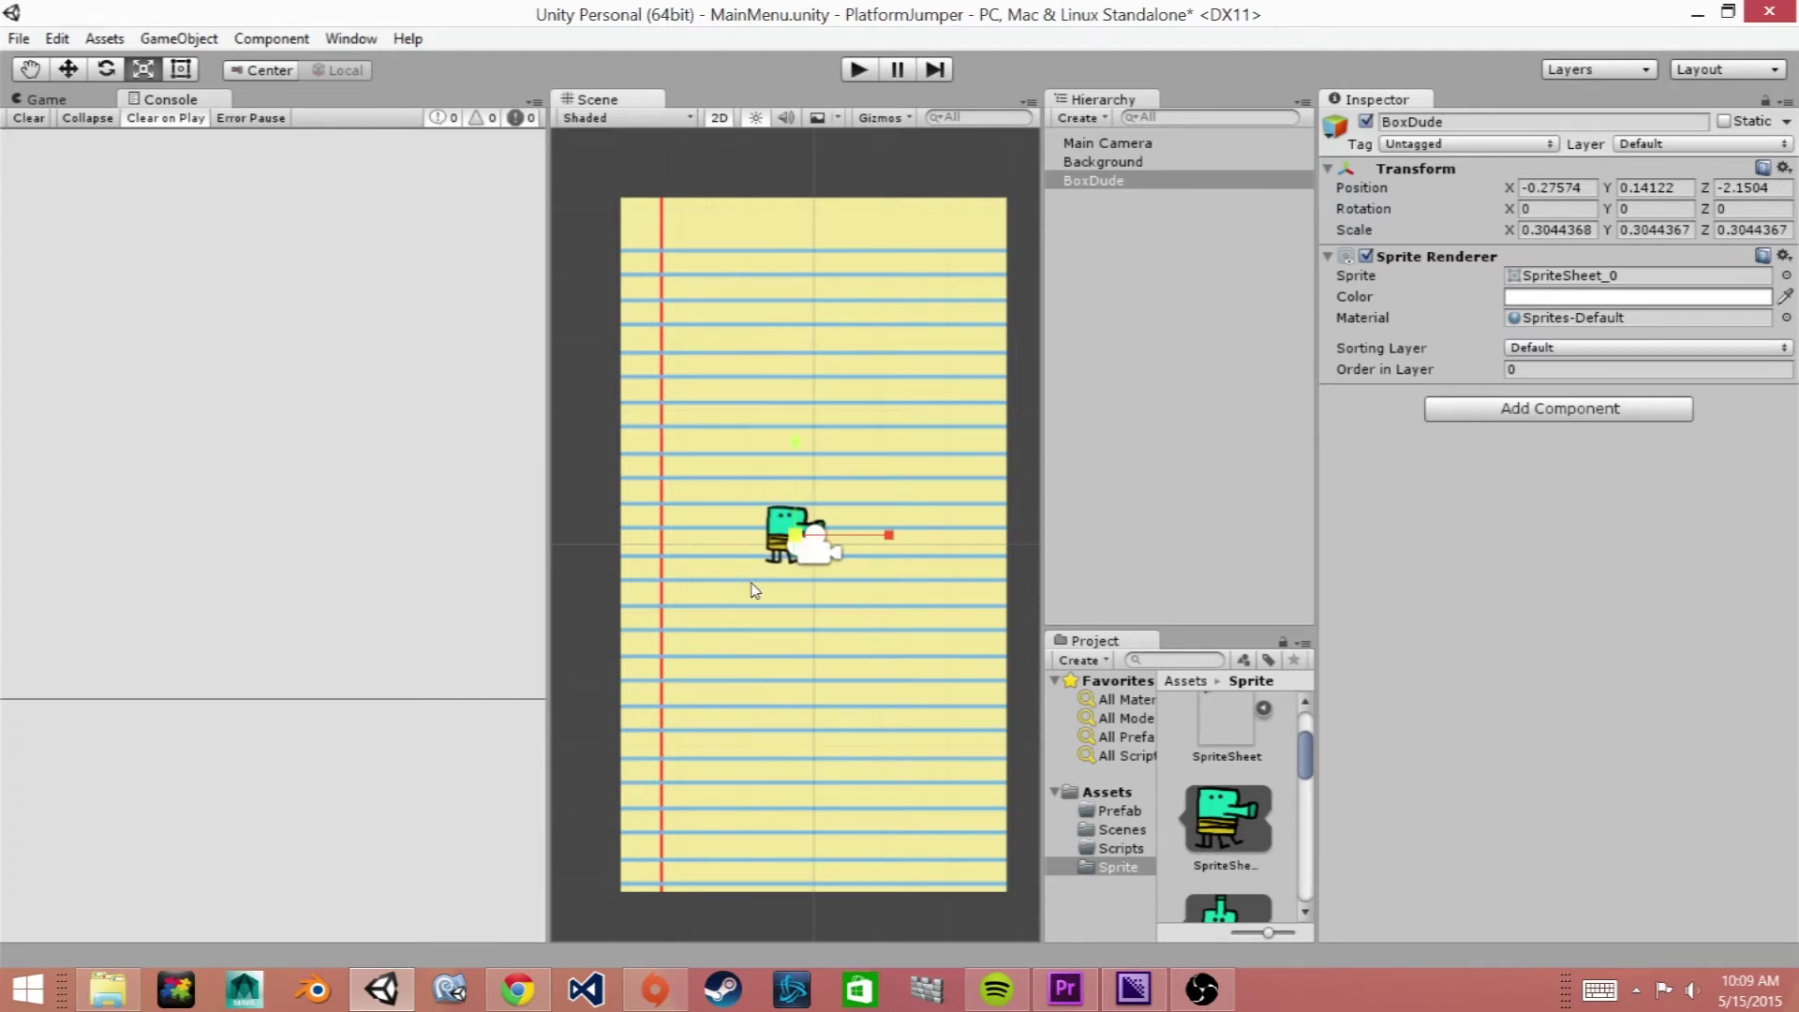
key("w")
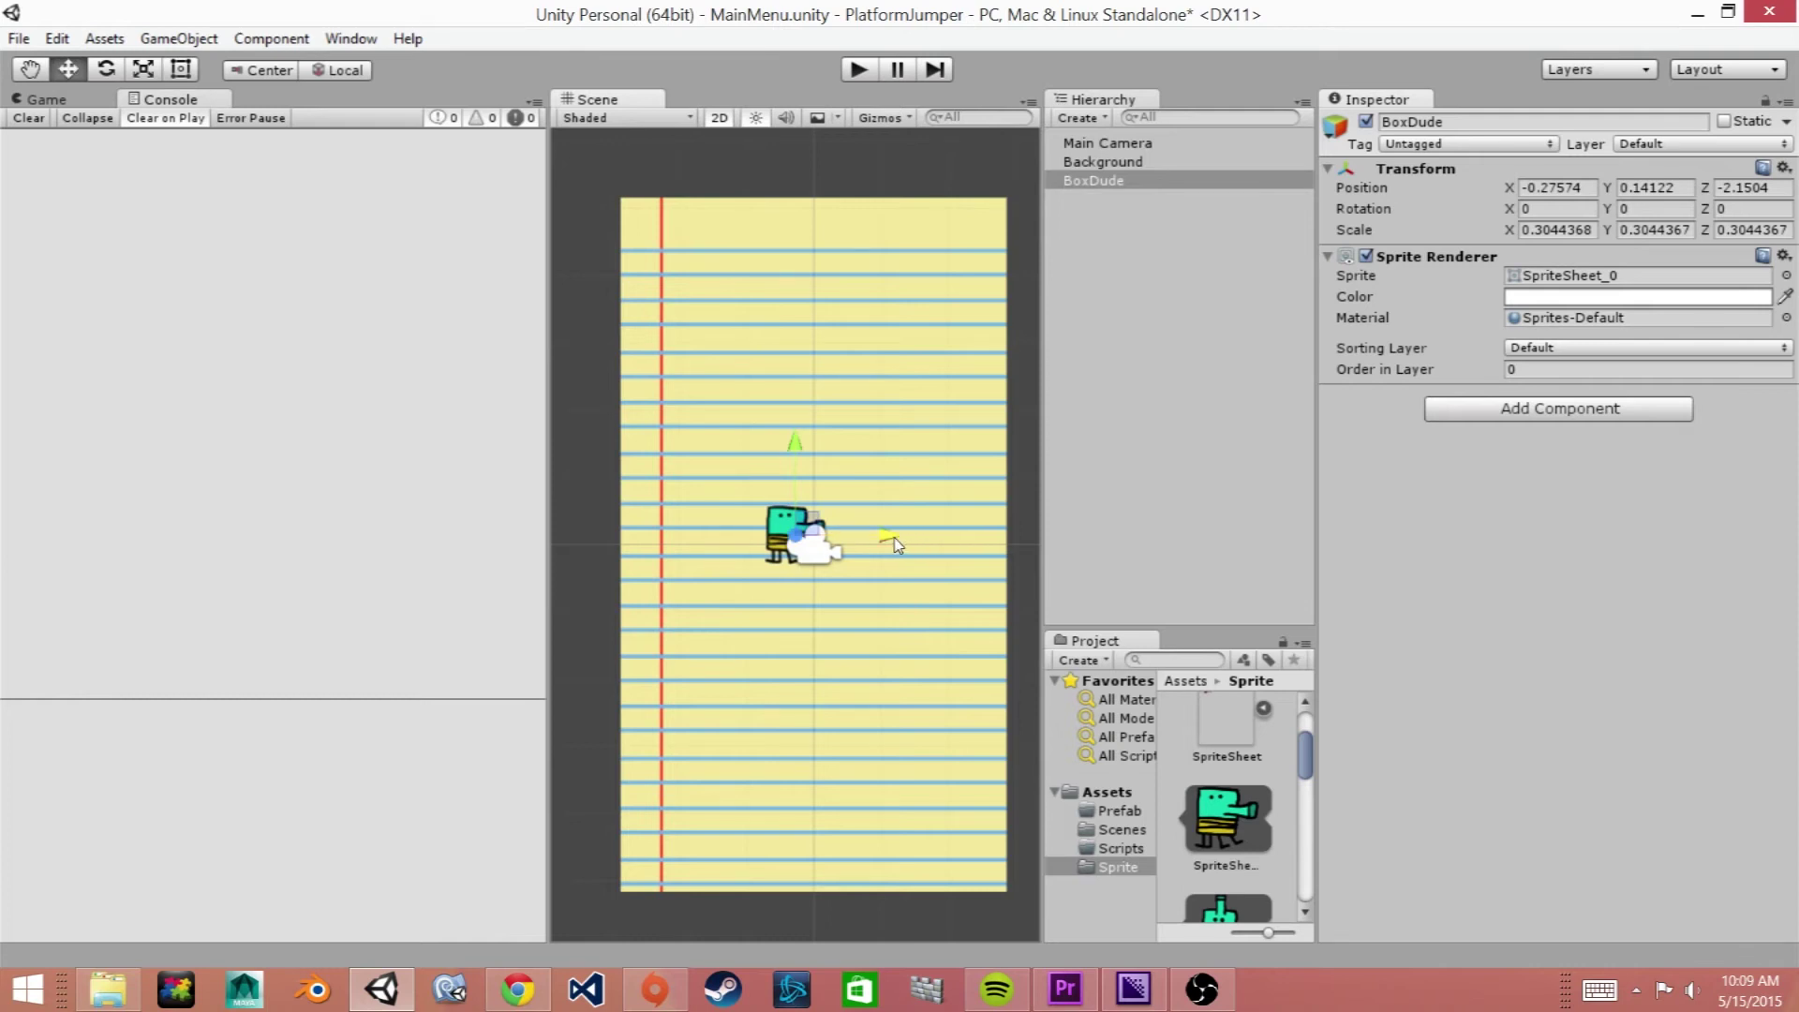
left_click_drag(892, 537, 851, 540)
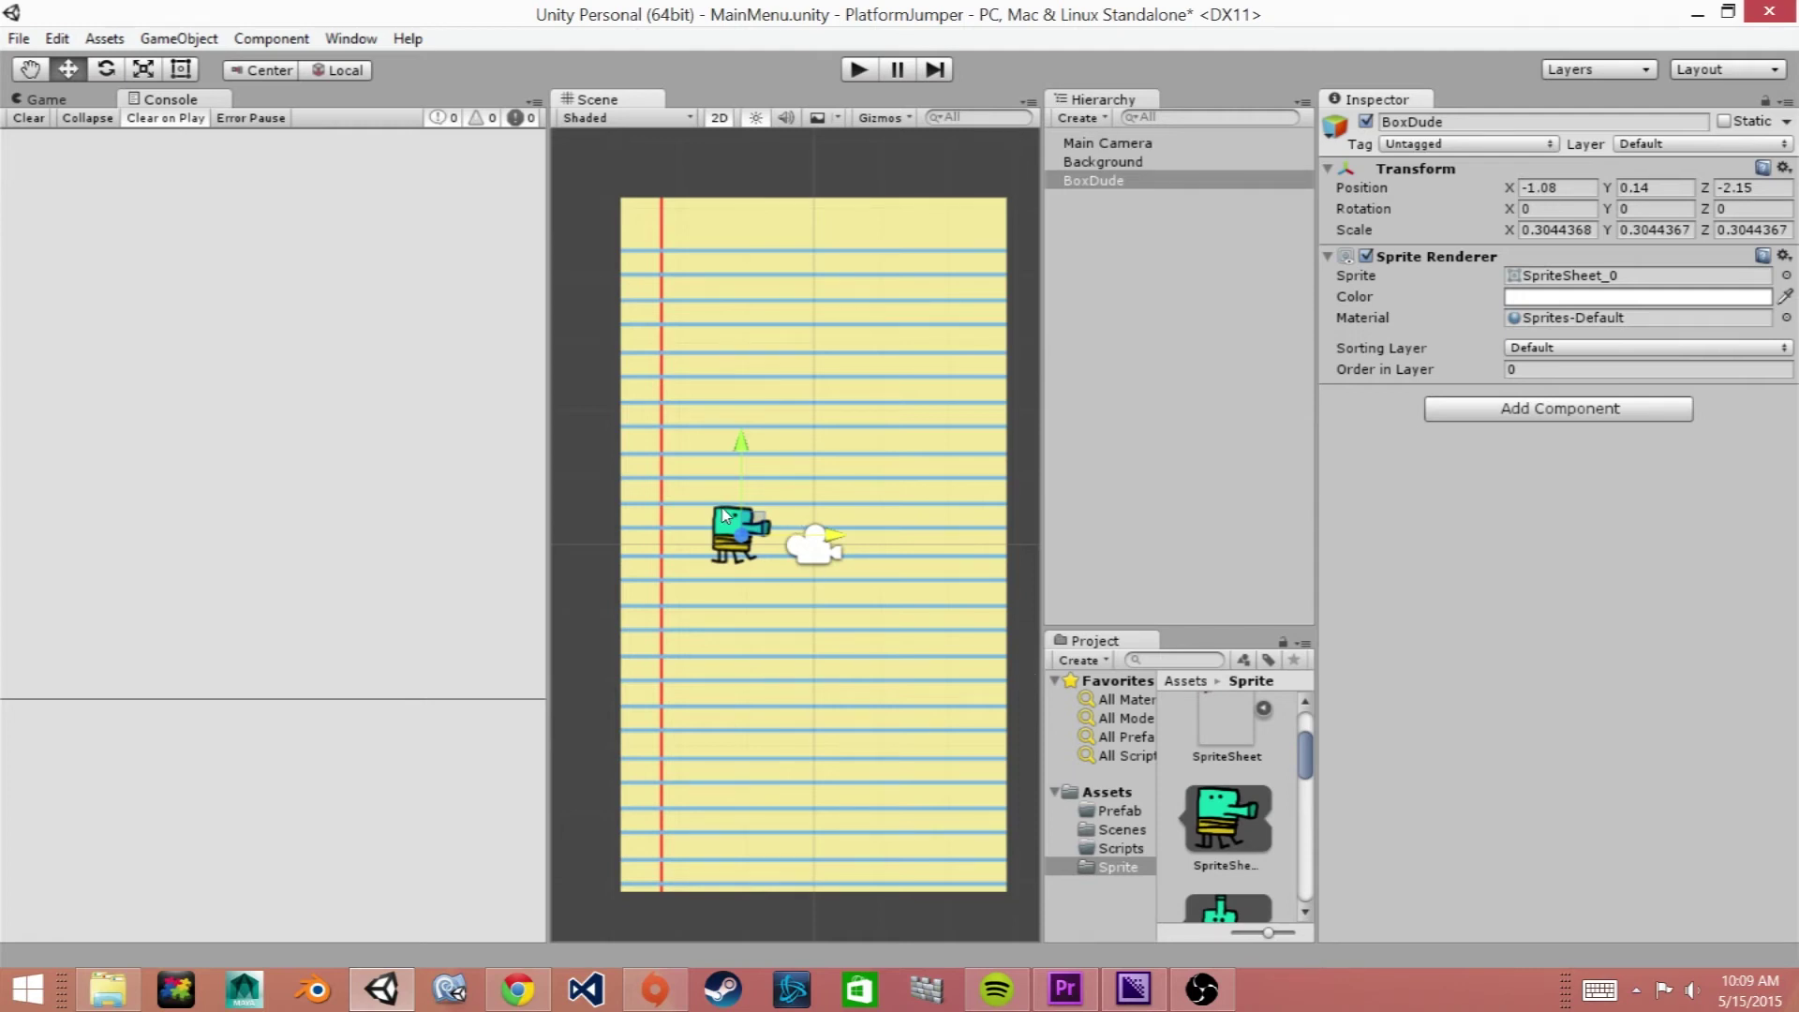
left_click(813, 630)
left_click(741, 548)
Add a Box Collider 2D component to BoxDude.
left_click(1591, 412)
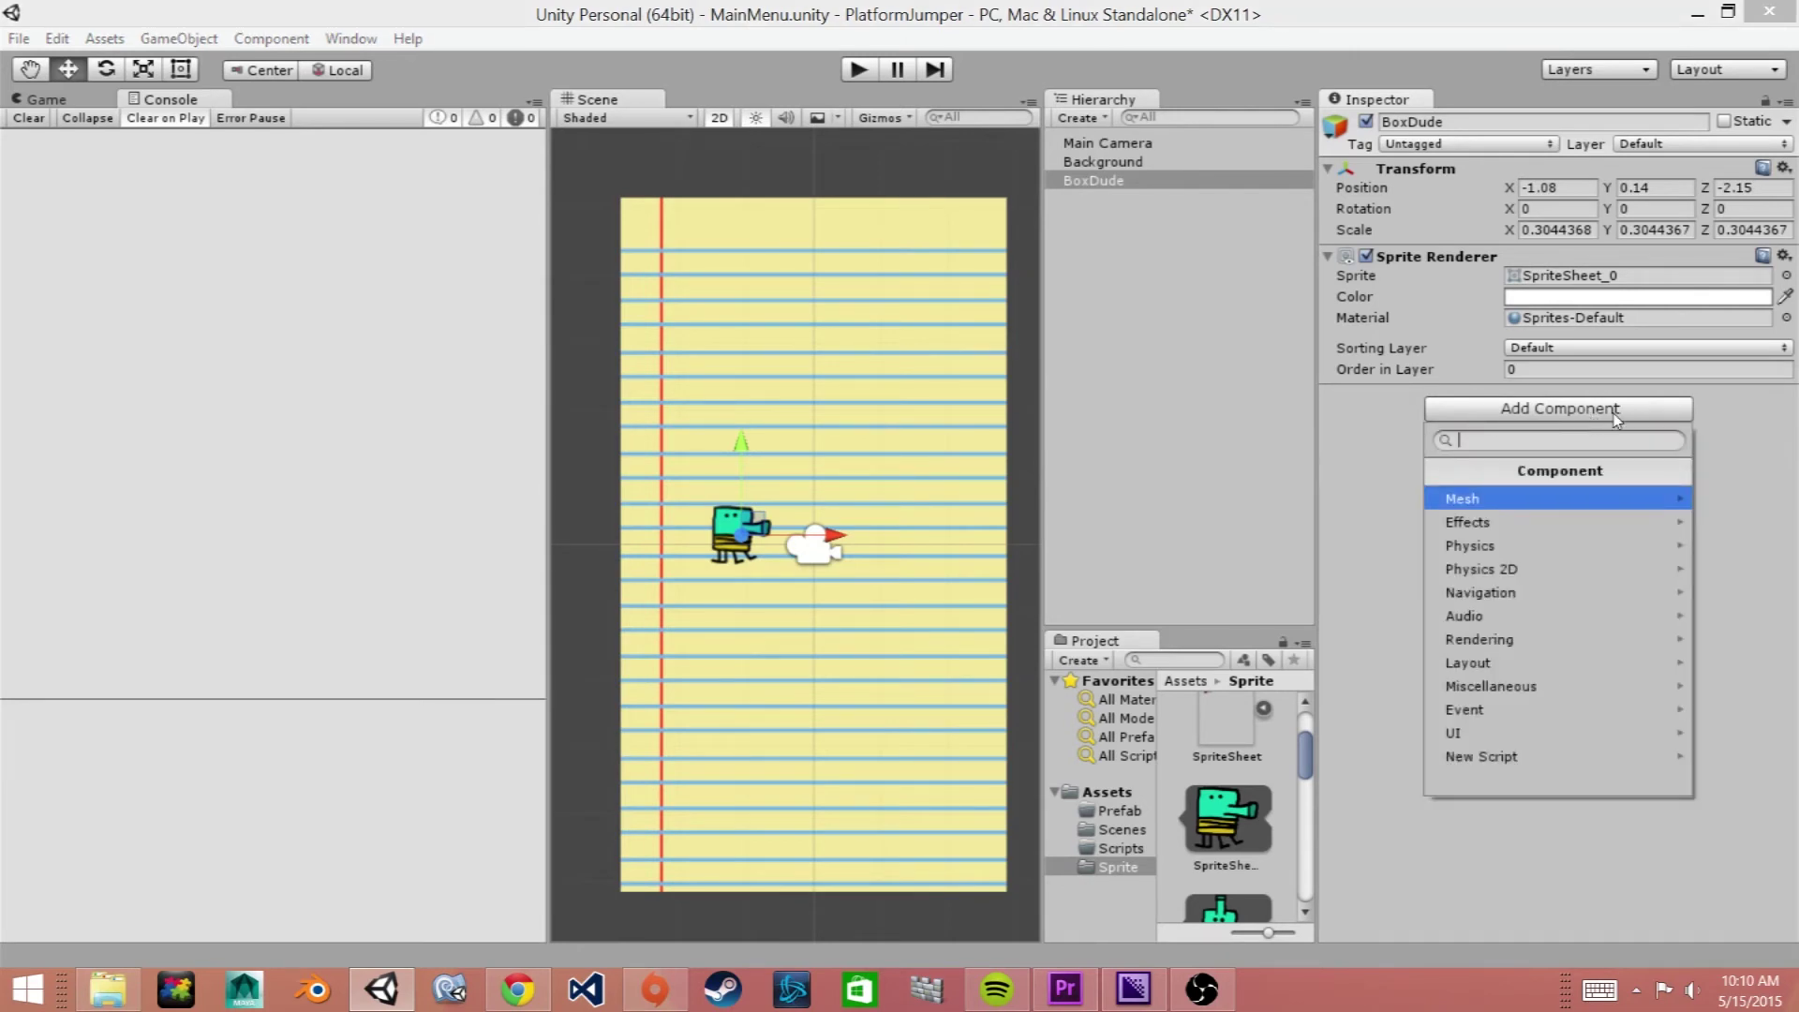
left_click(1503, 570)
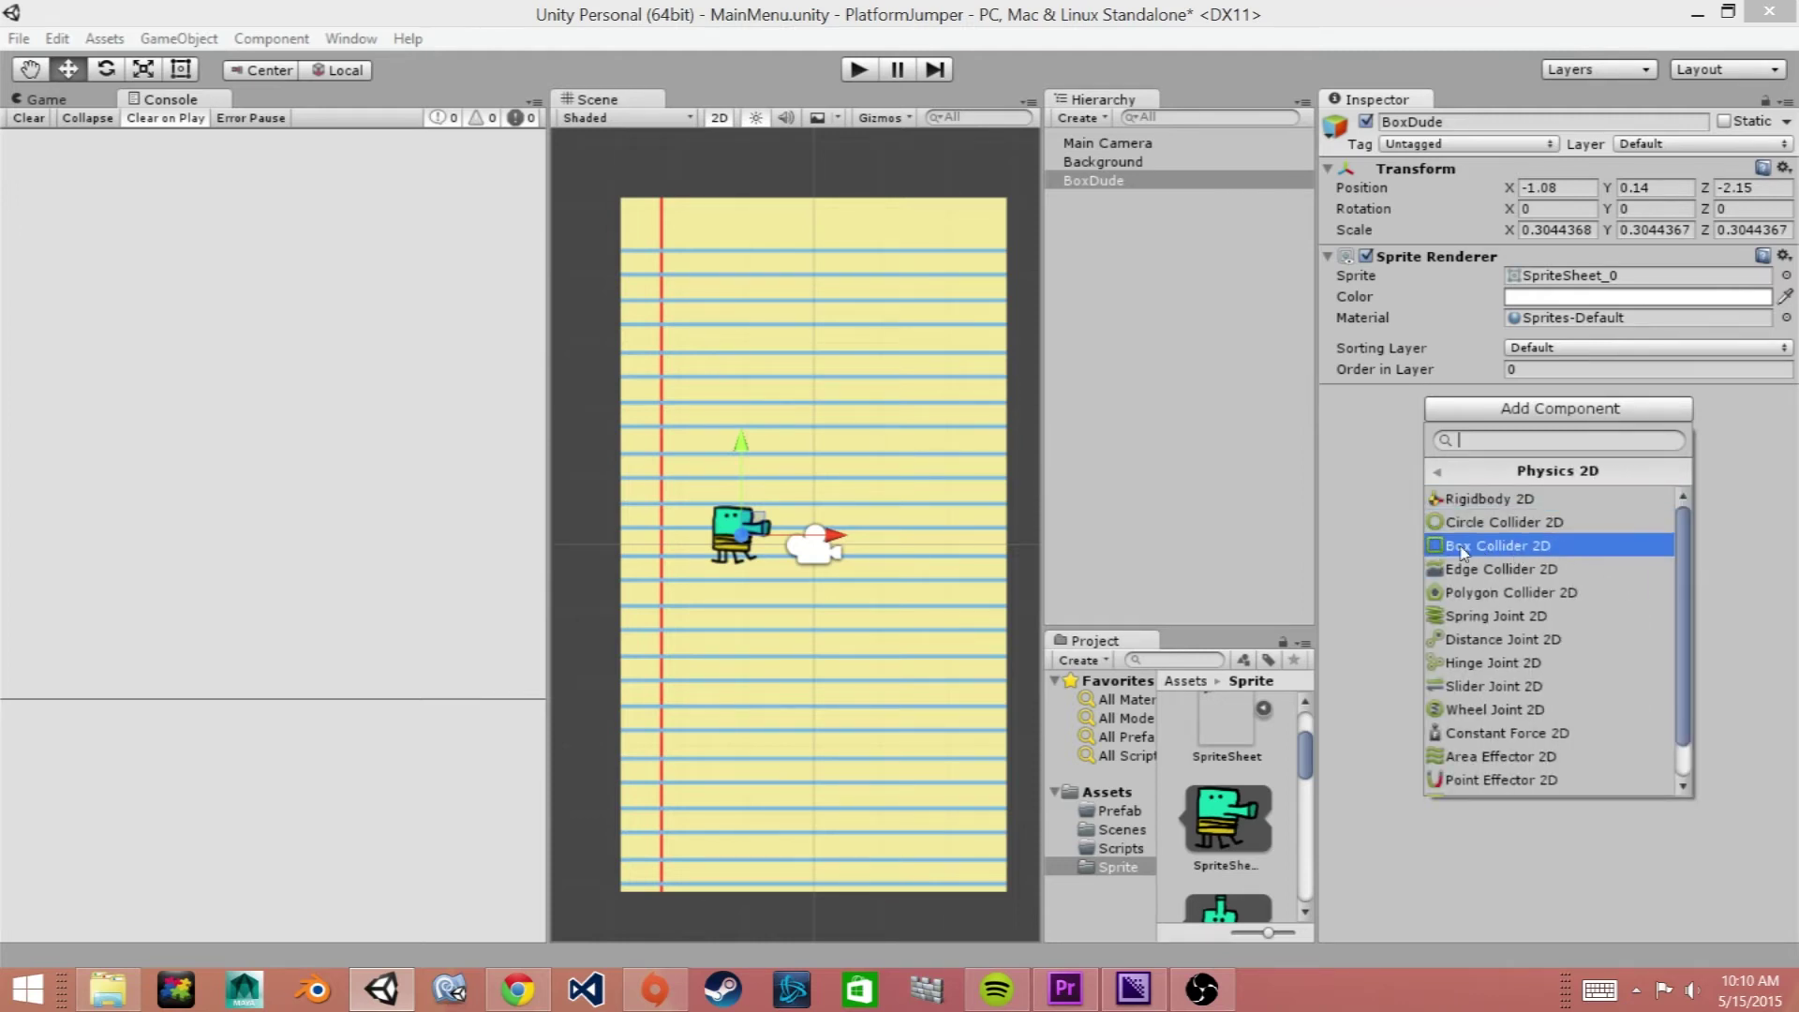
left_click(1524, 546)
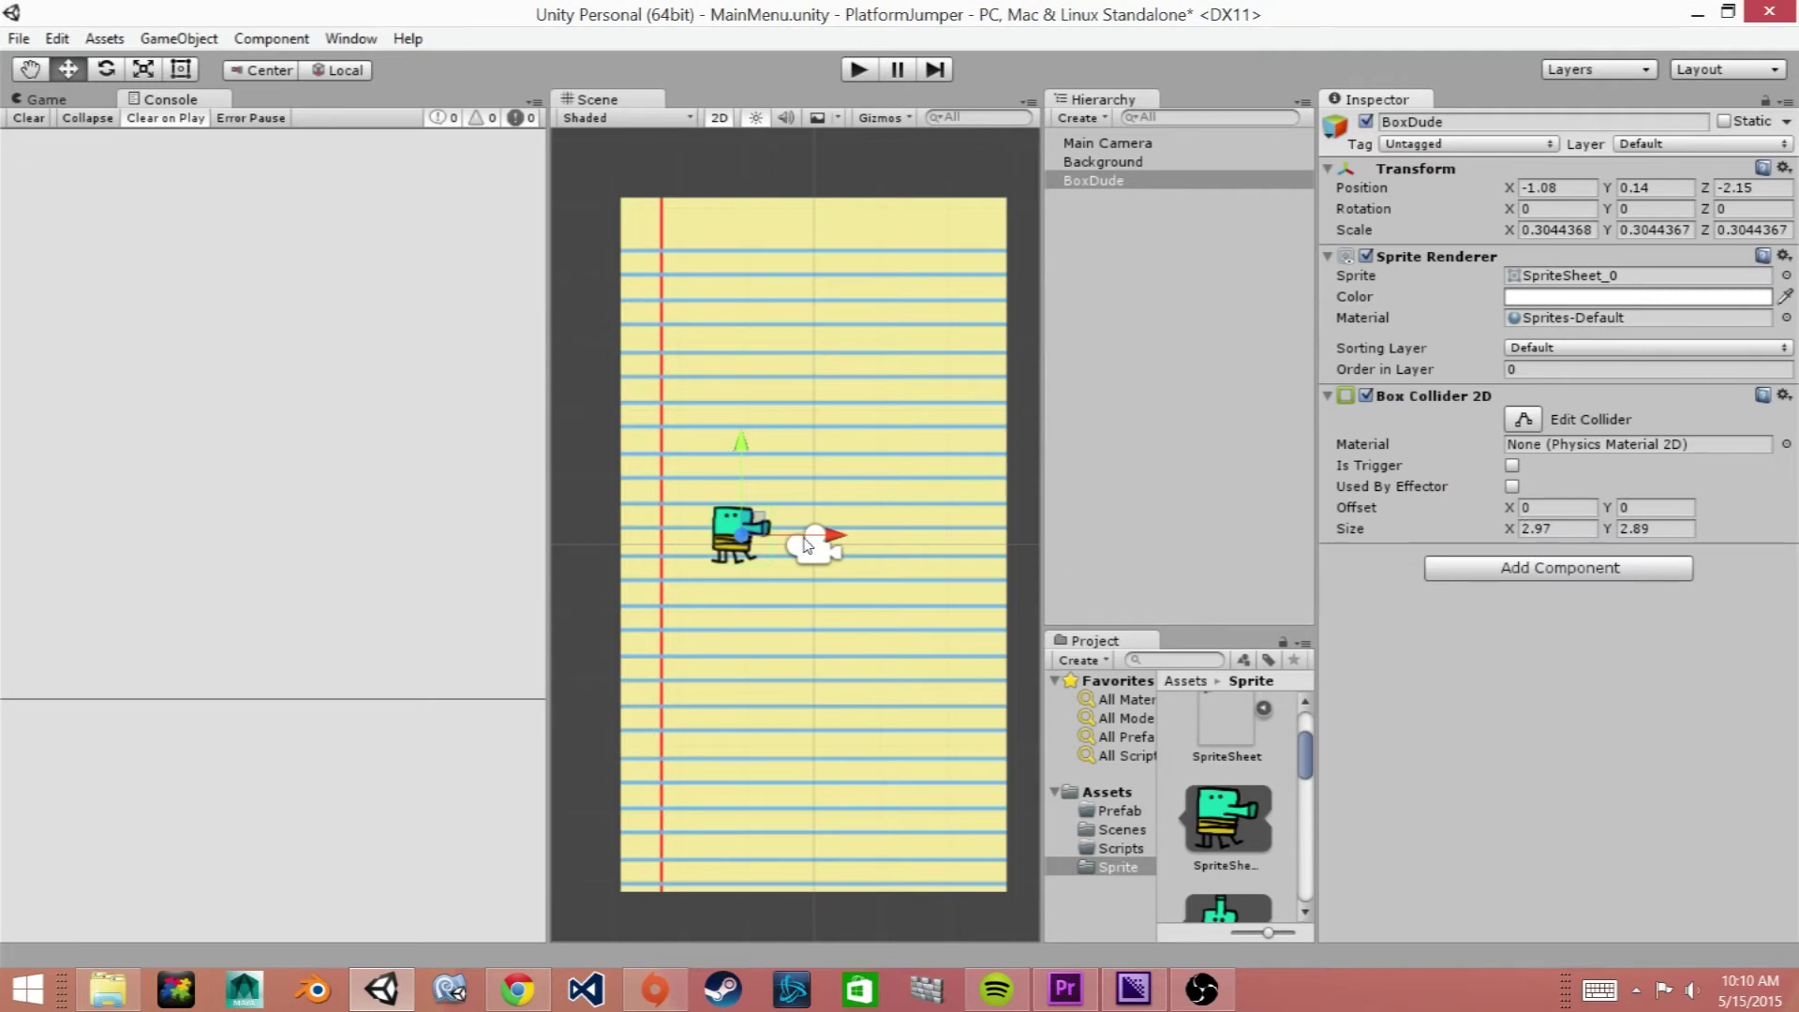
scroll(839, 555, "down", 2)
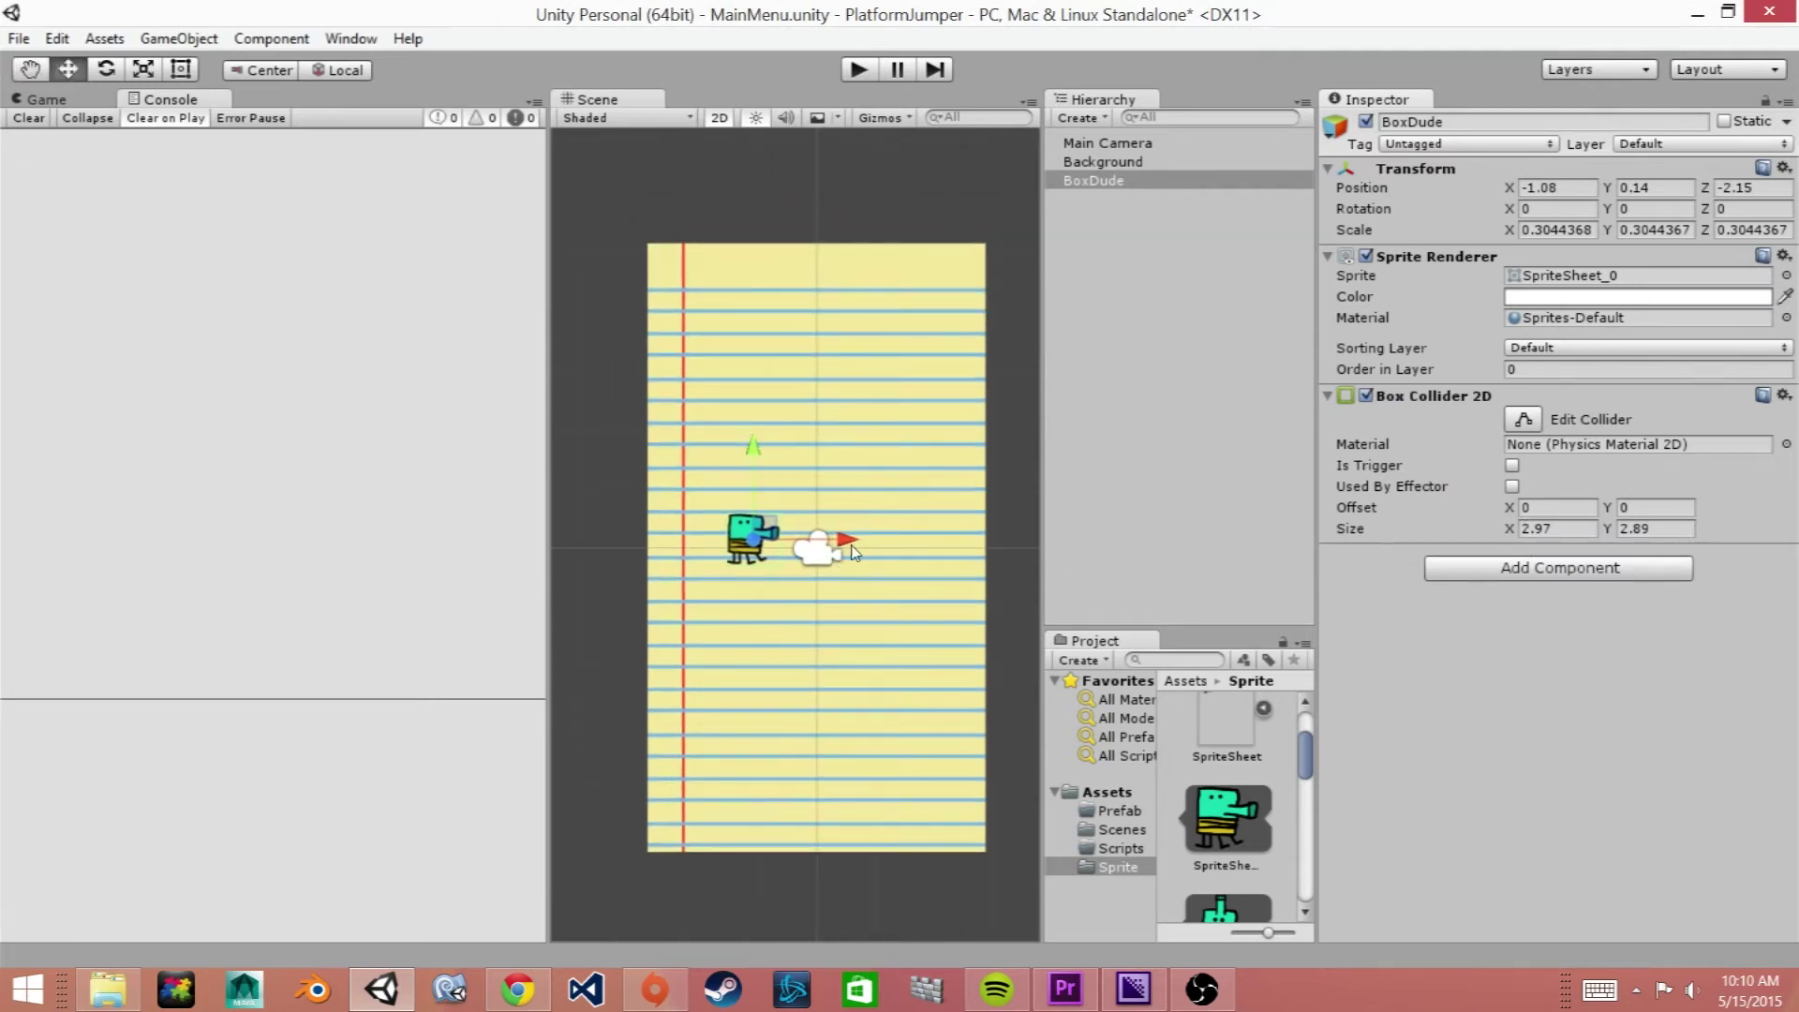
Move BoxDude left to X -3.65, just outside the notepad's left edge.
left_click_drag(853, 551, 694, 546)
middle_click_drag(579, 574, 811, 572)
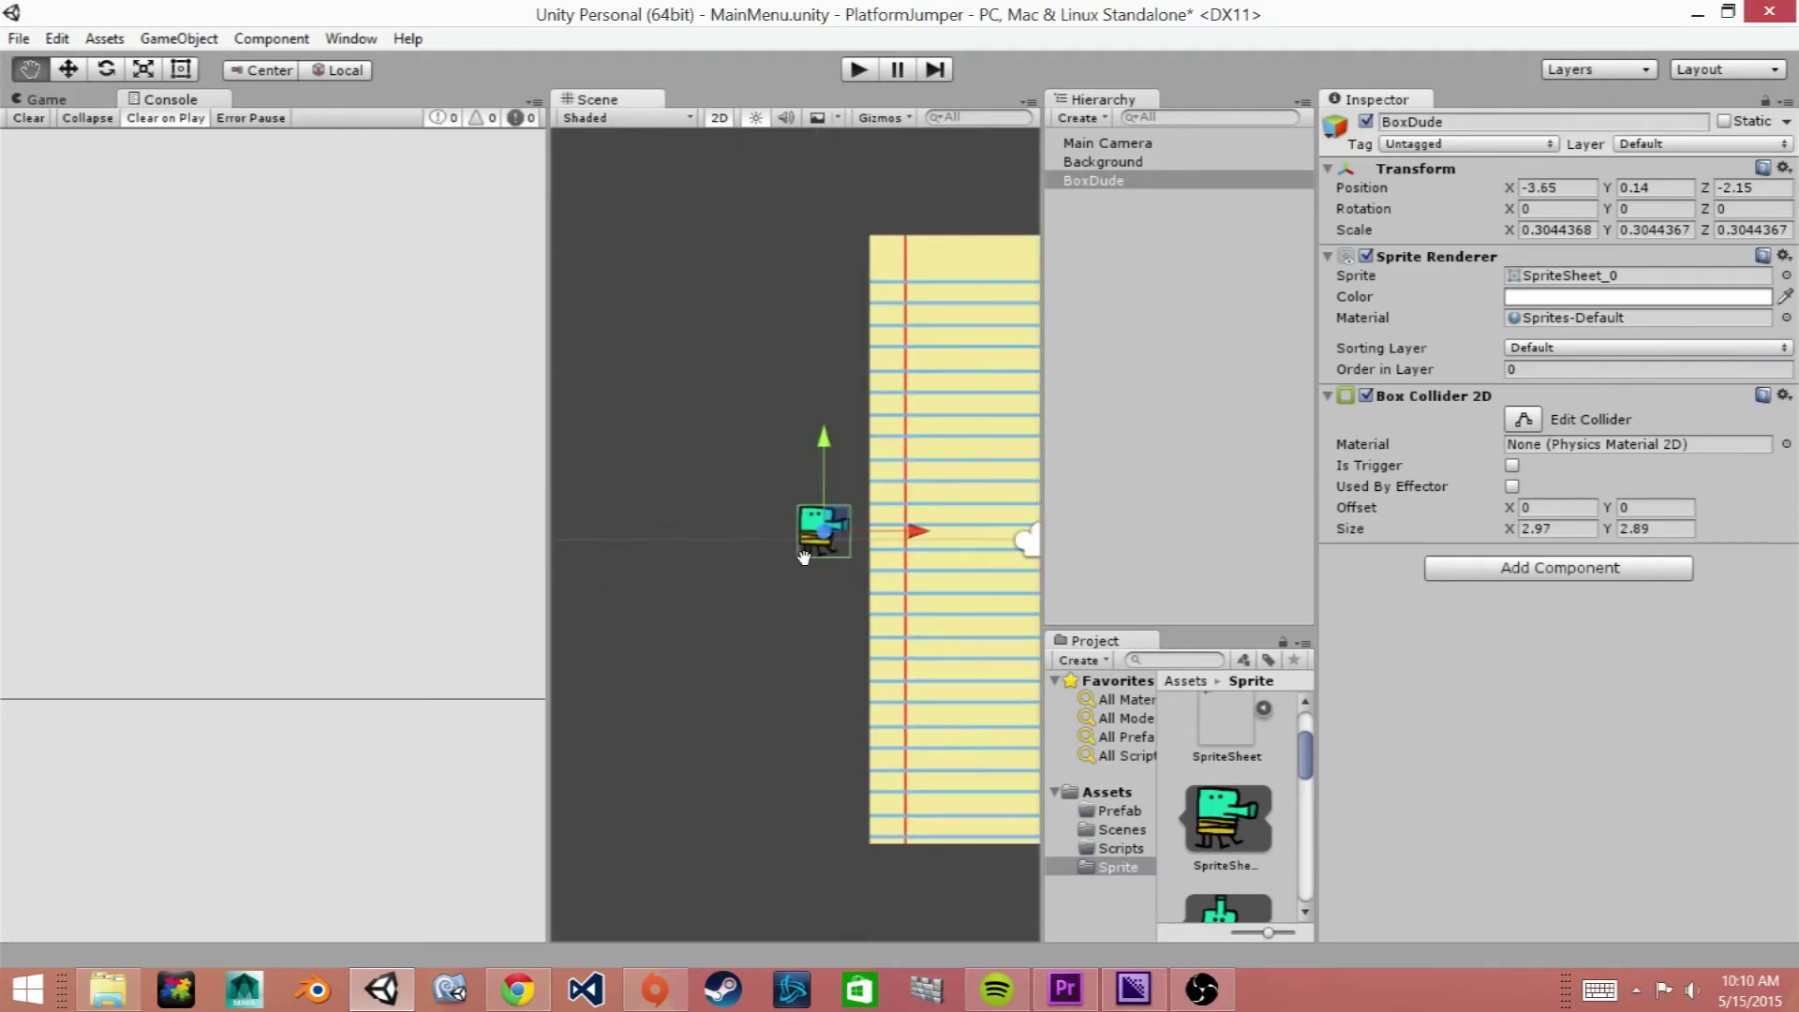
scroll(813, 573, "up", 2)
scroll(813, 574, "up", 1)
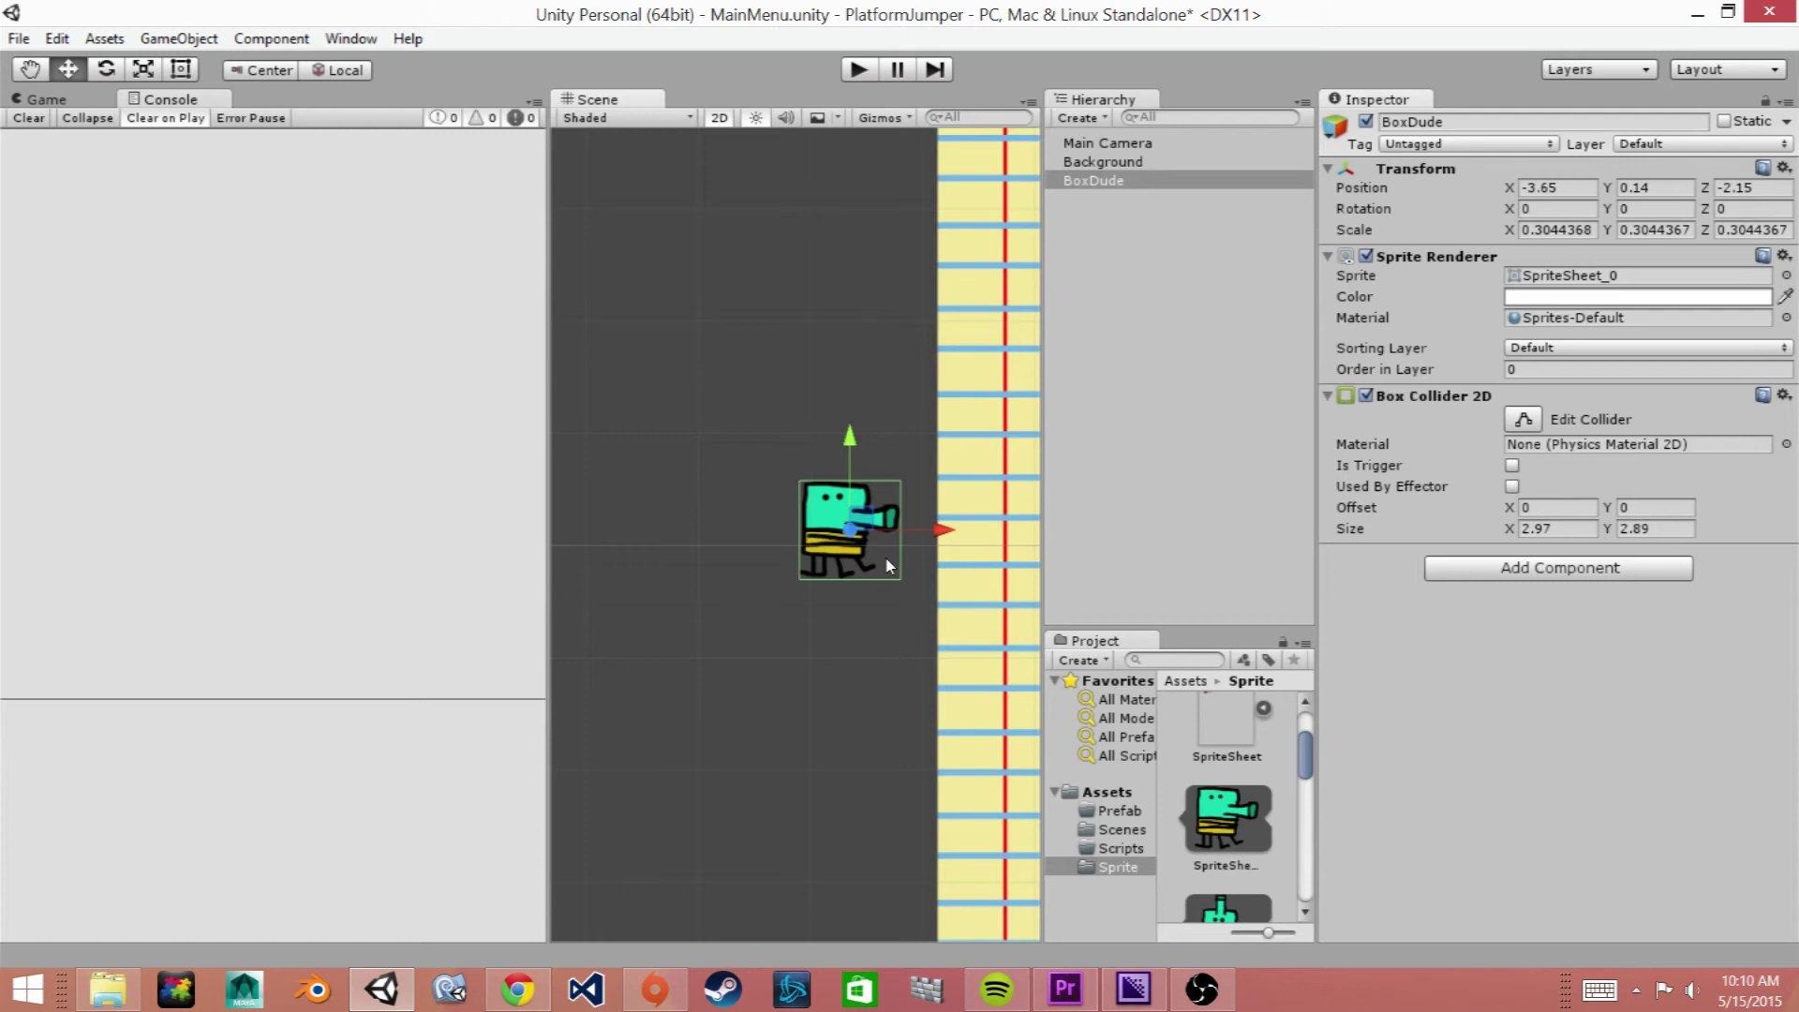
key("q")
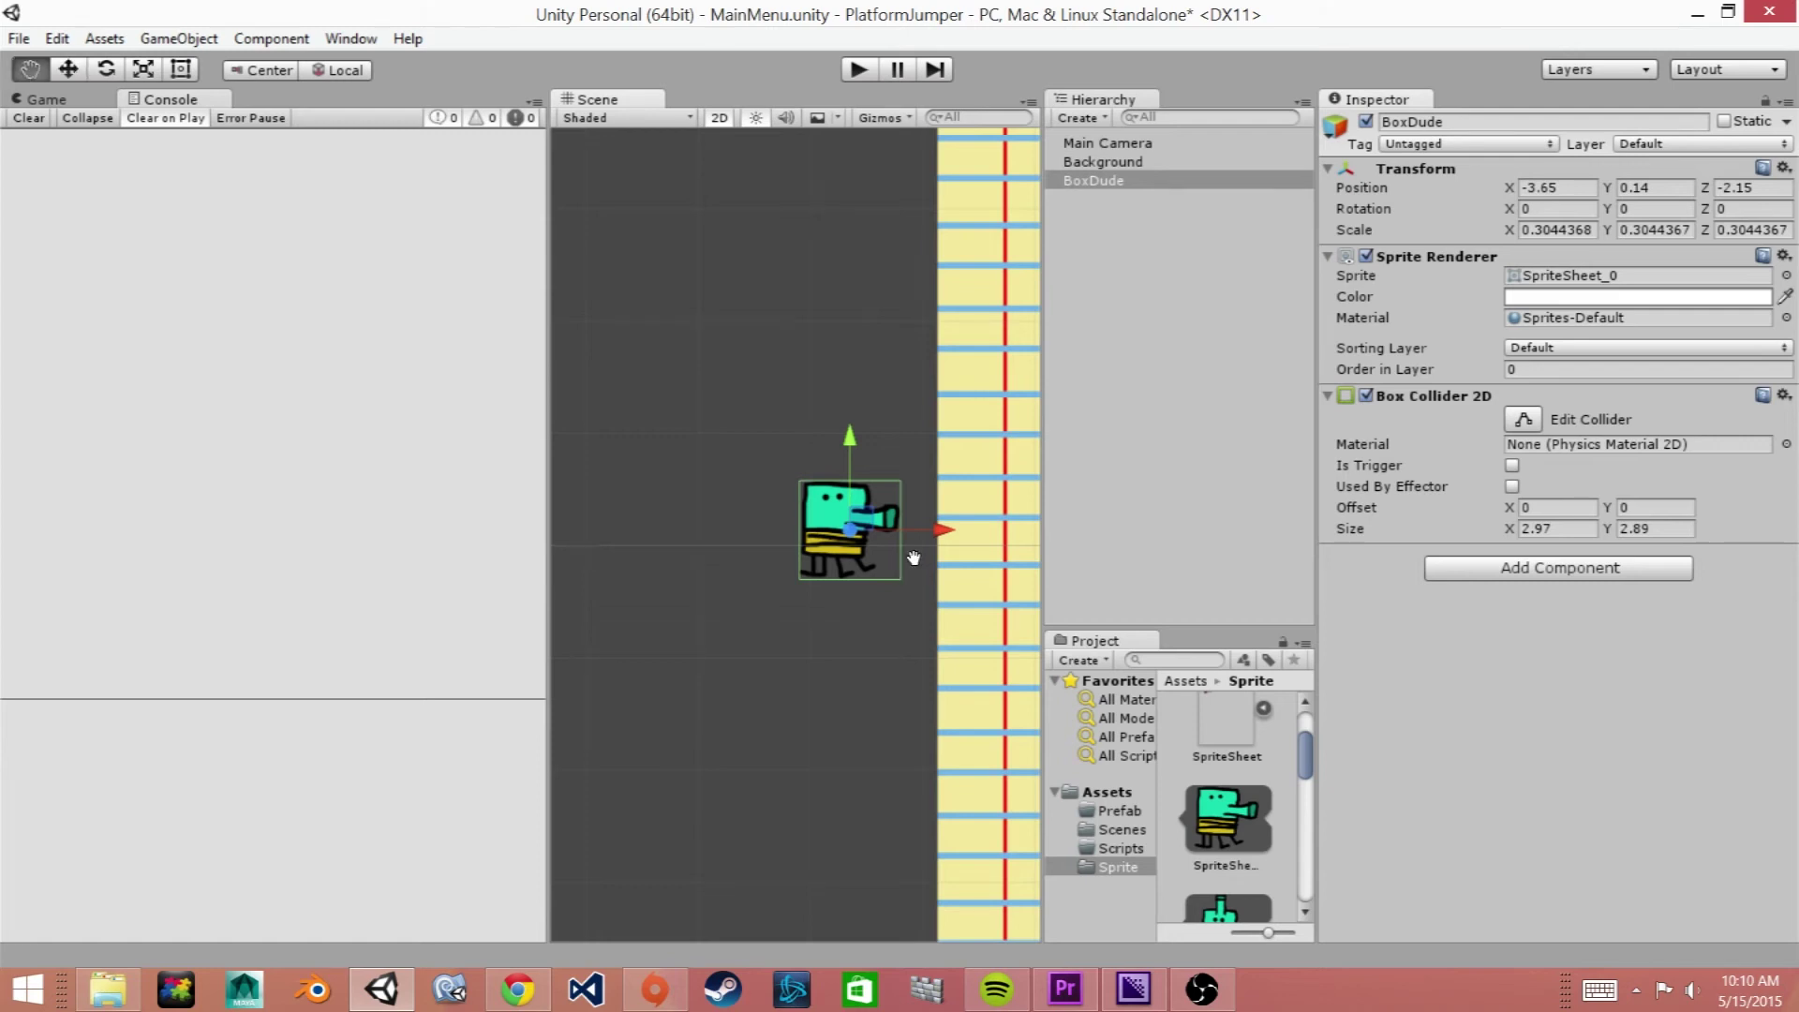
scroll(919, 534, "down", 1)
scroll(803, 403, "down", 1)
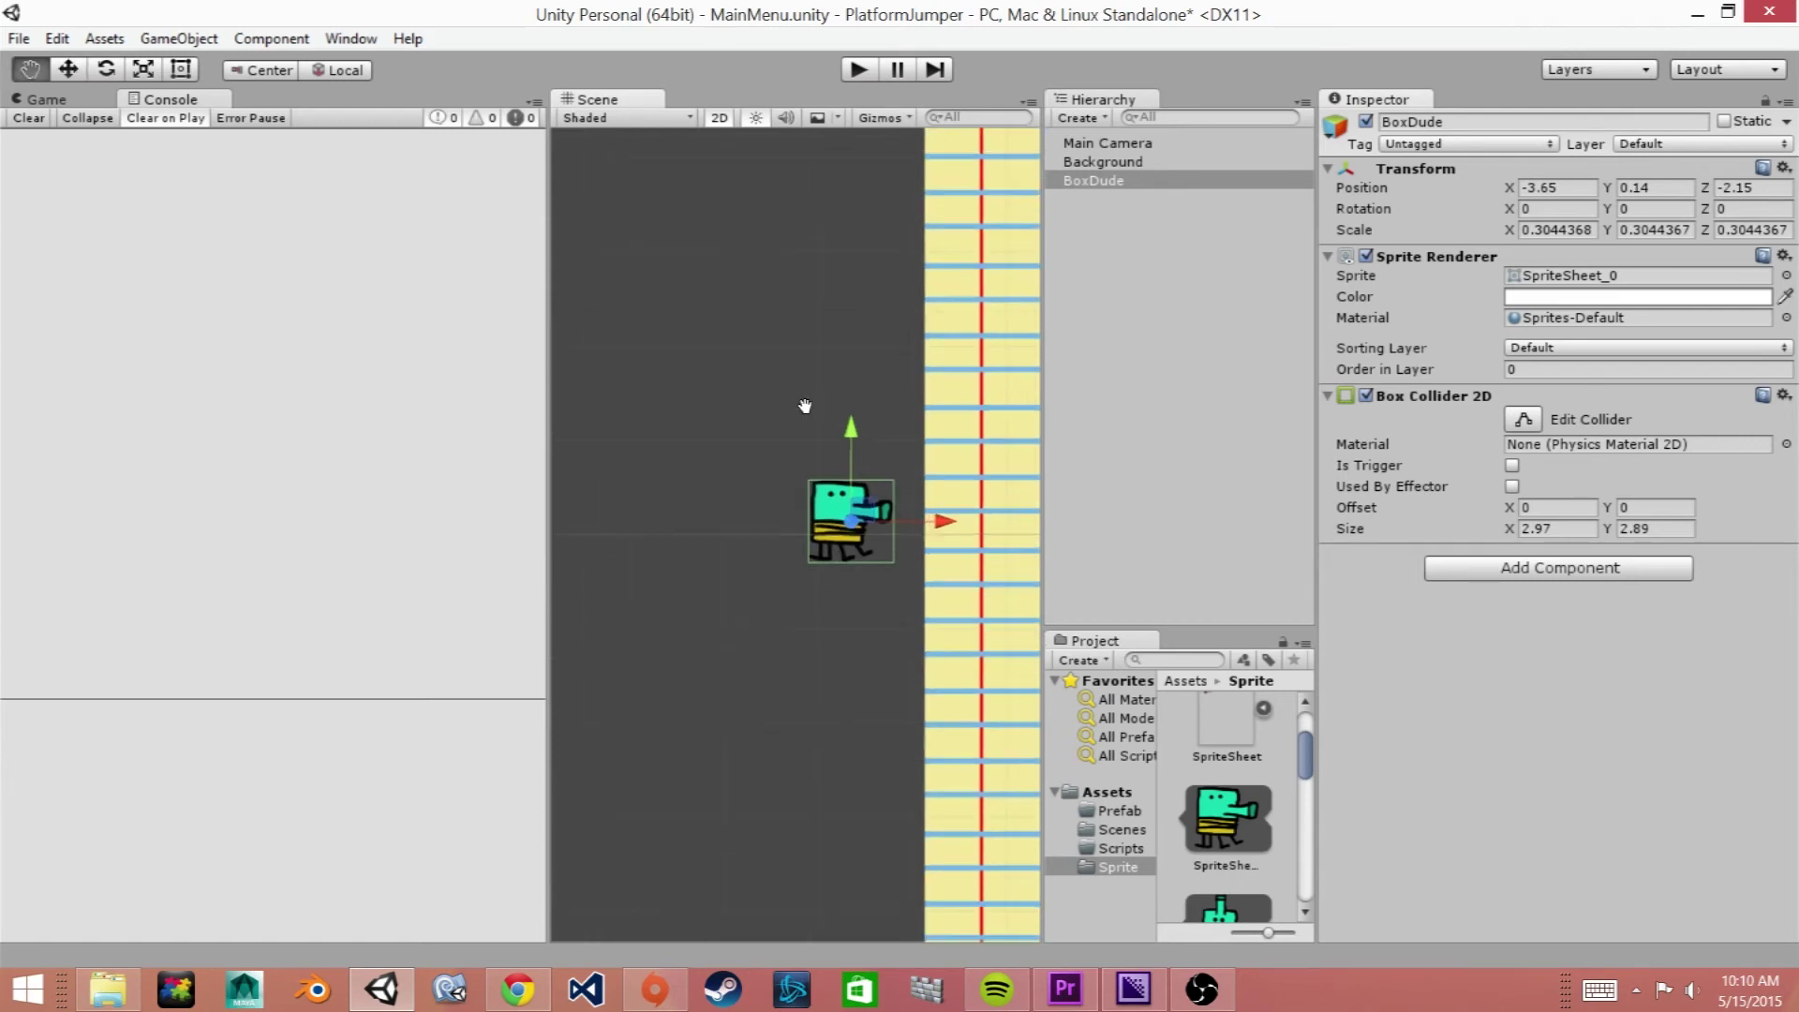
key("w")
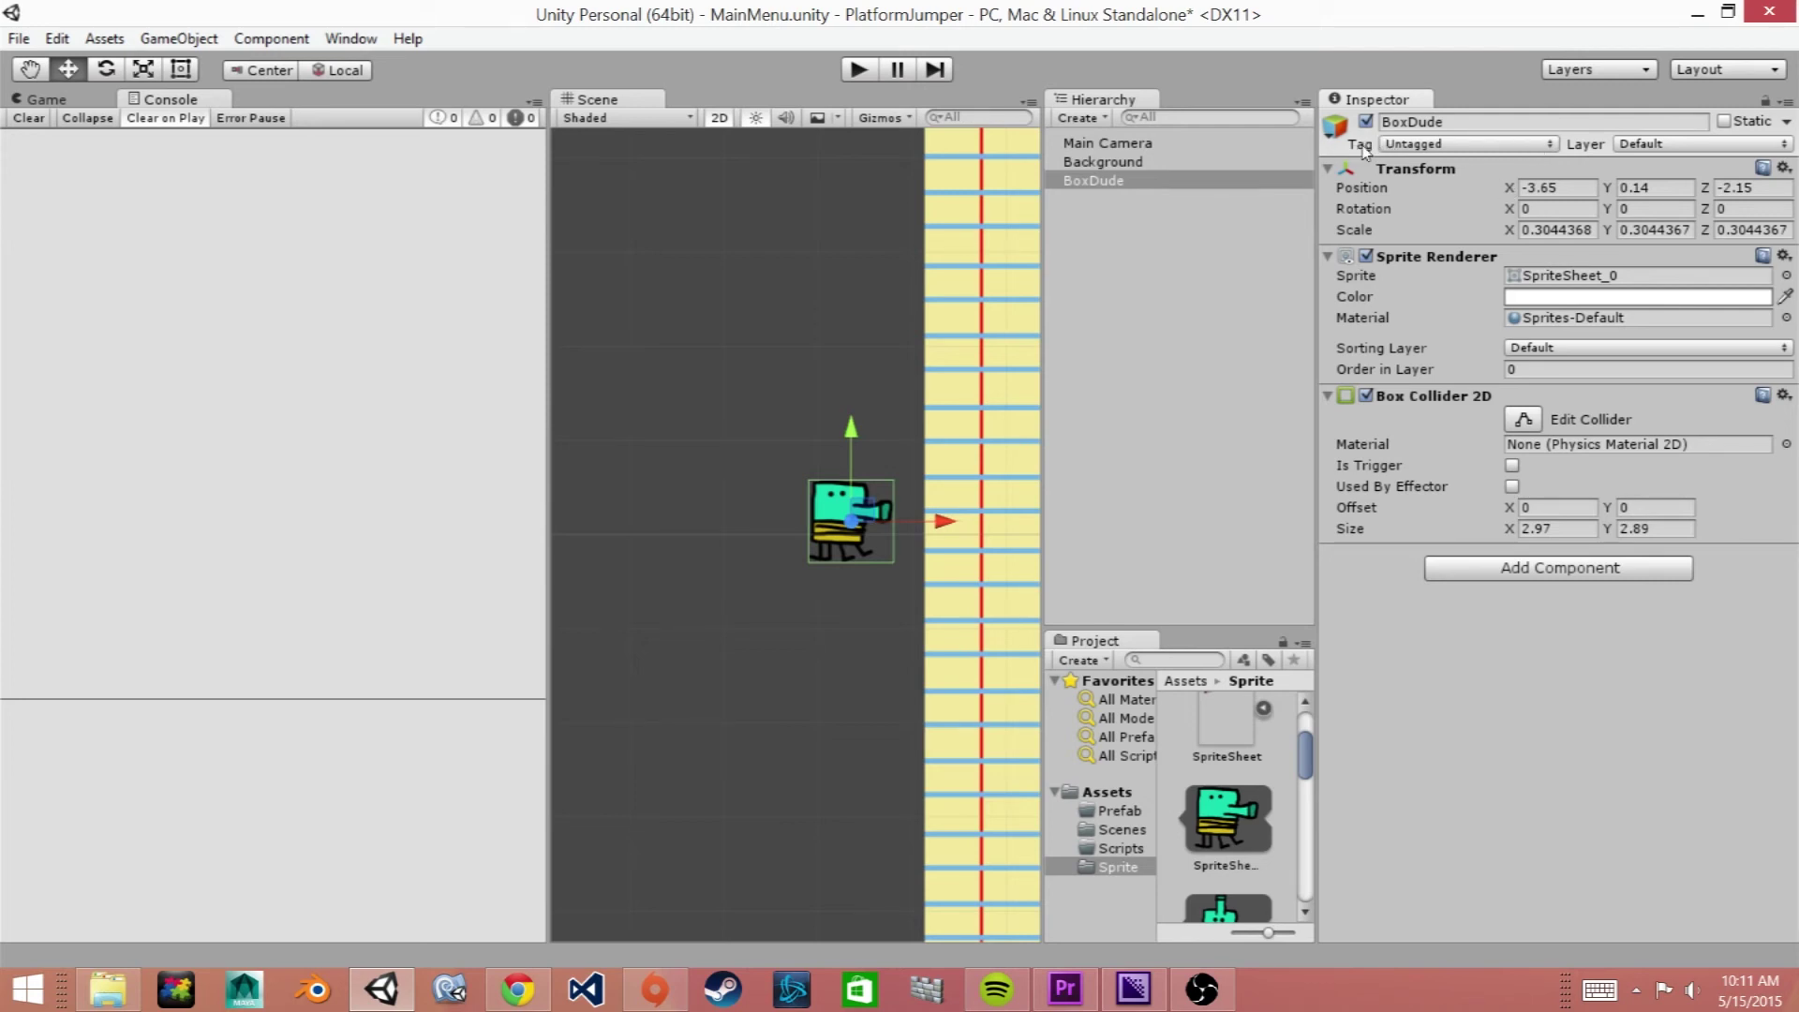
Delete the MainCharacter tag from the project's tag list.
left_click(1458, 147)
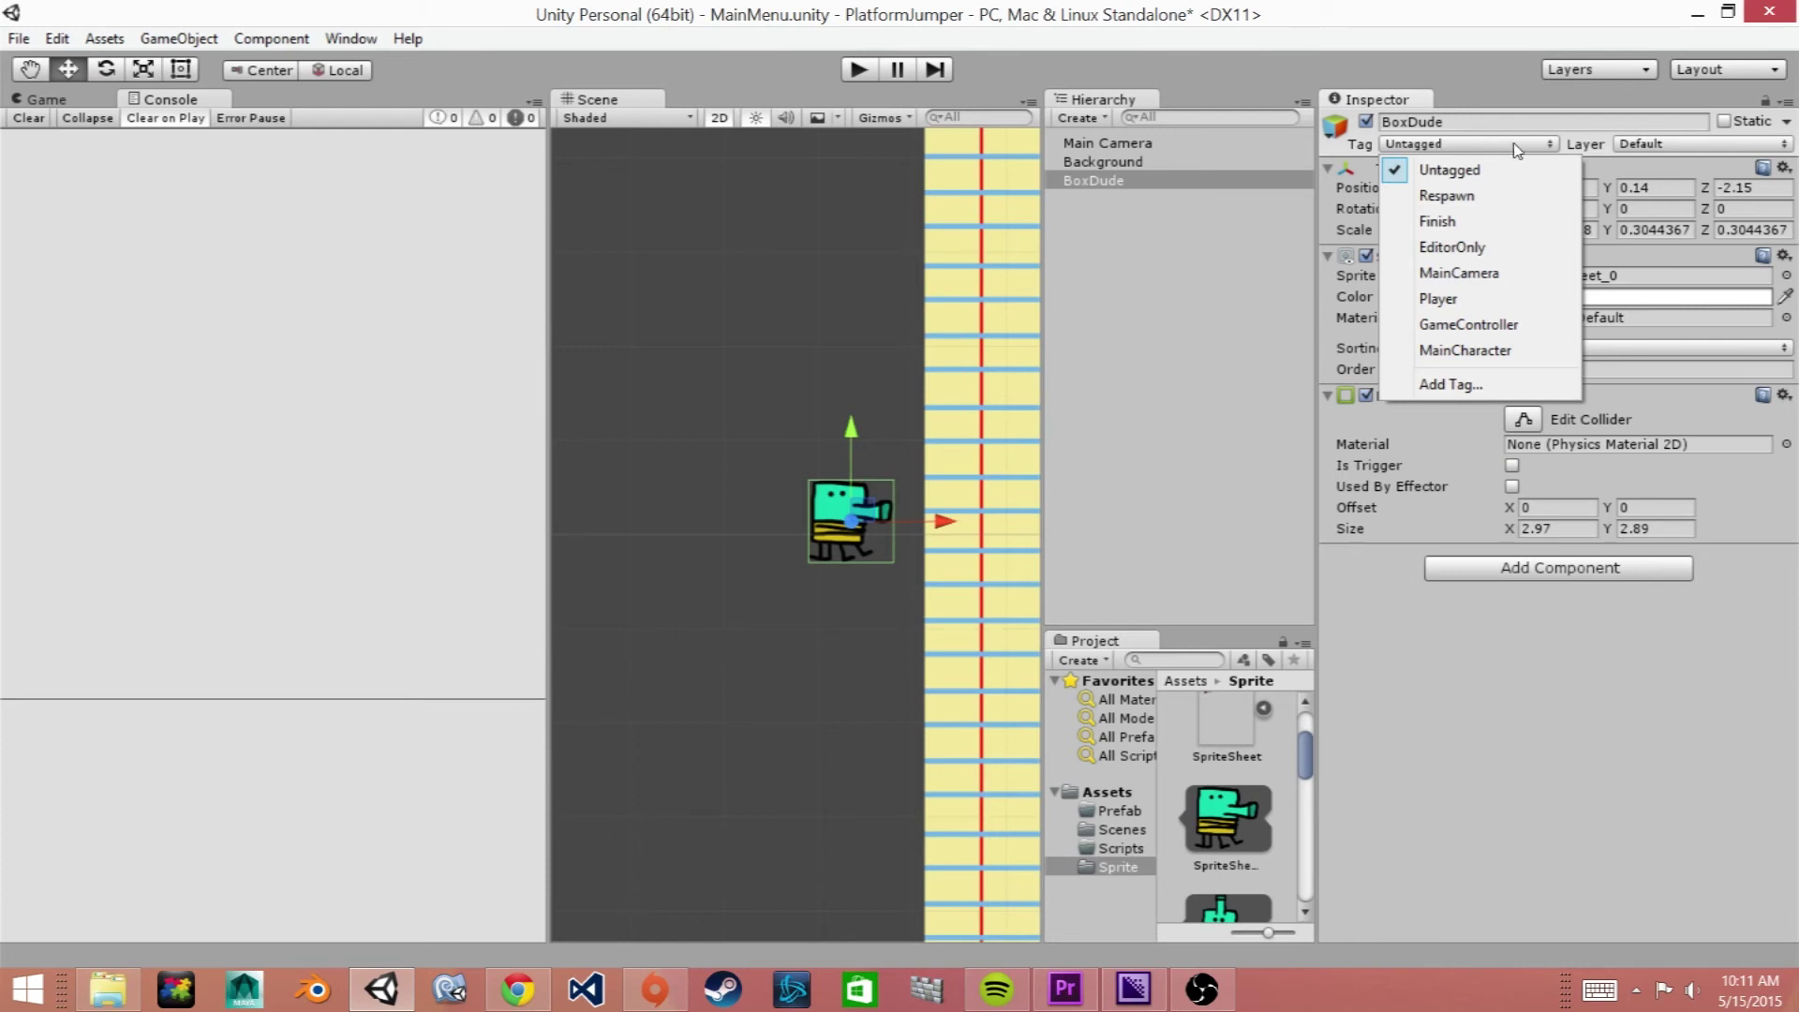
left_click(1462, 385)
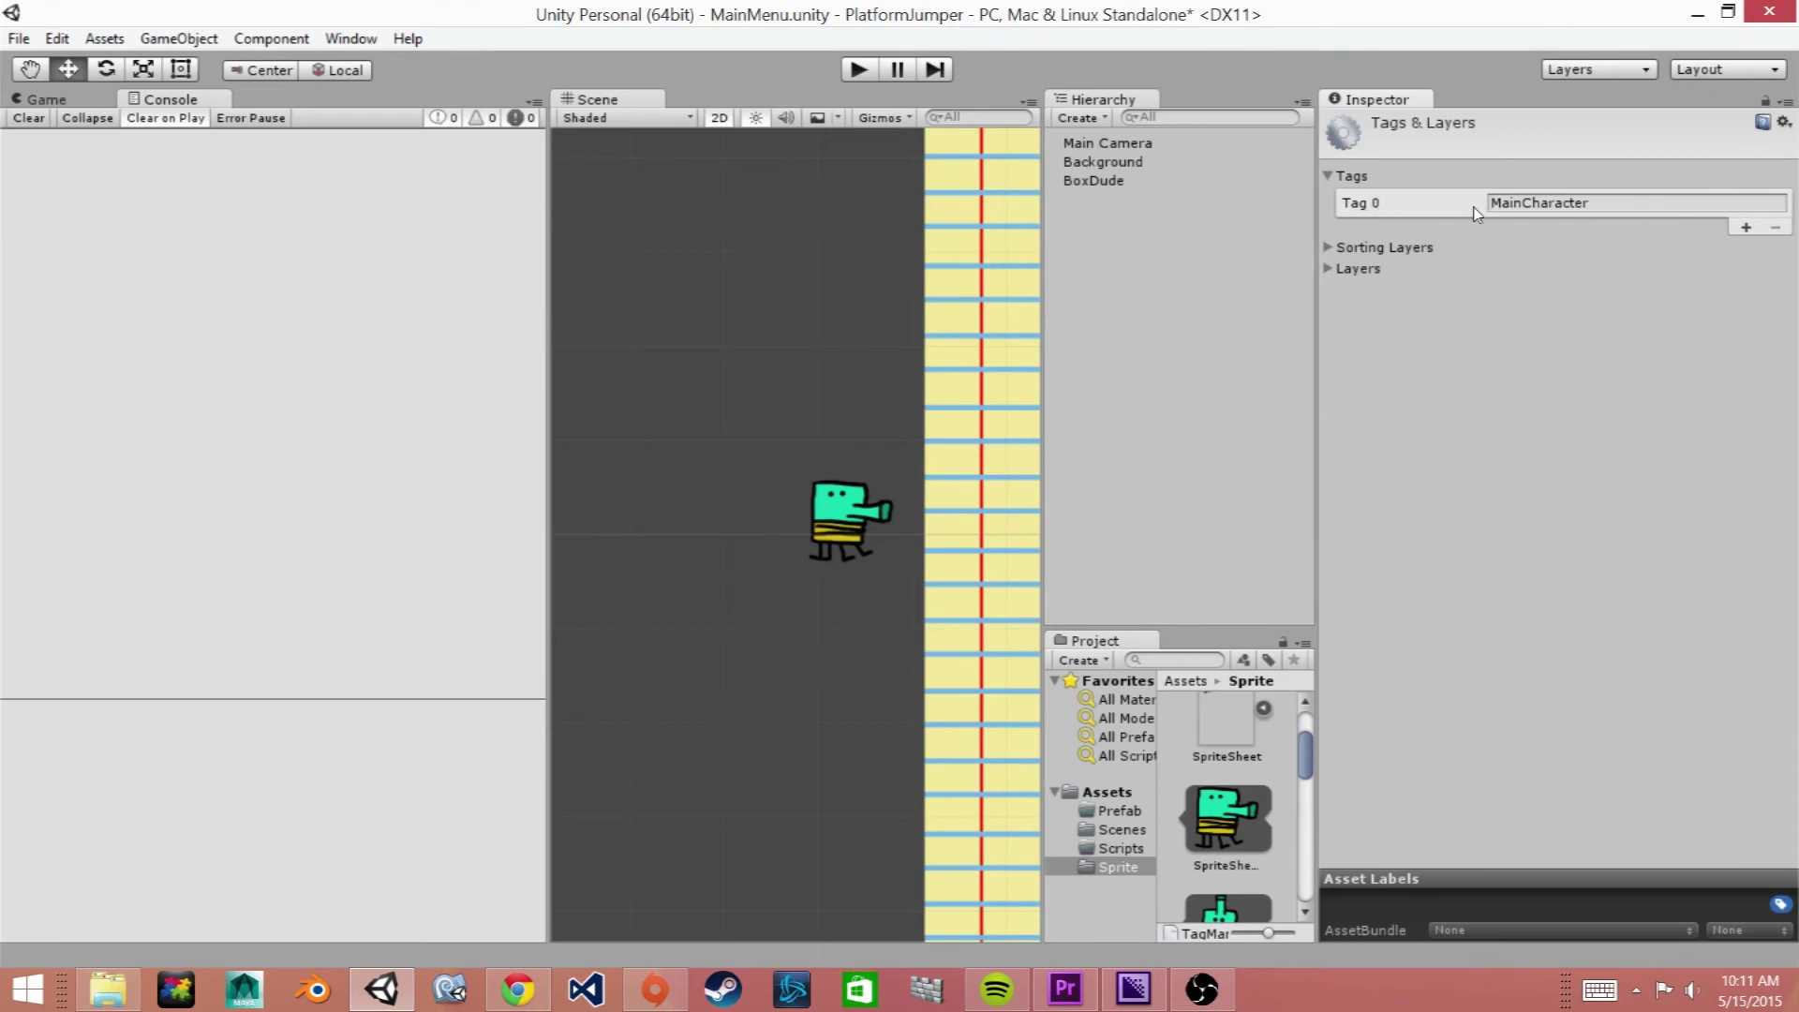
left_click(1553, 202)
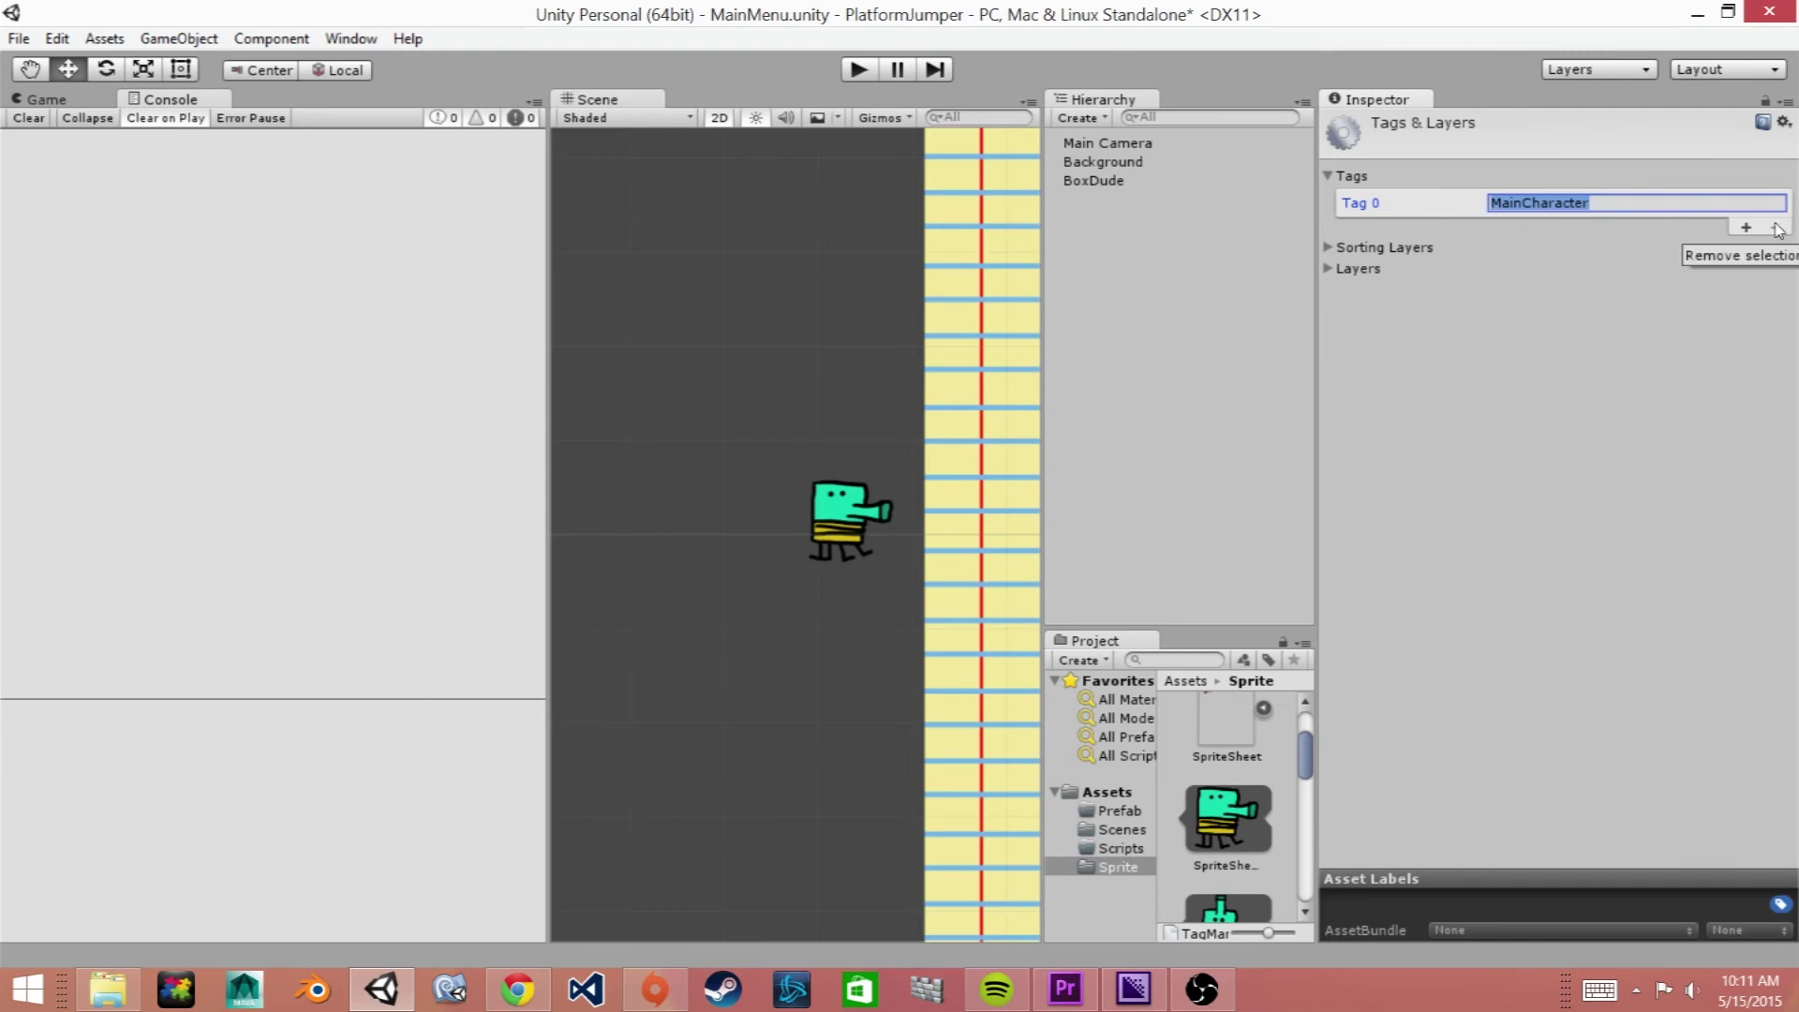
left_click(1390, 204)
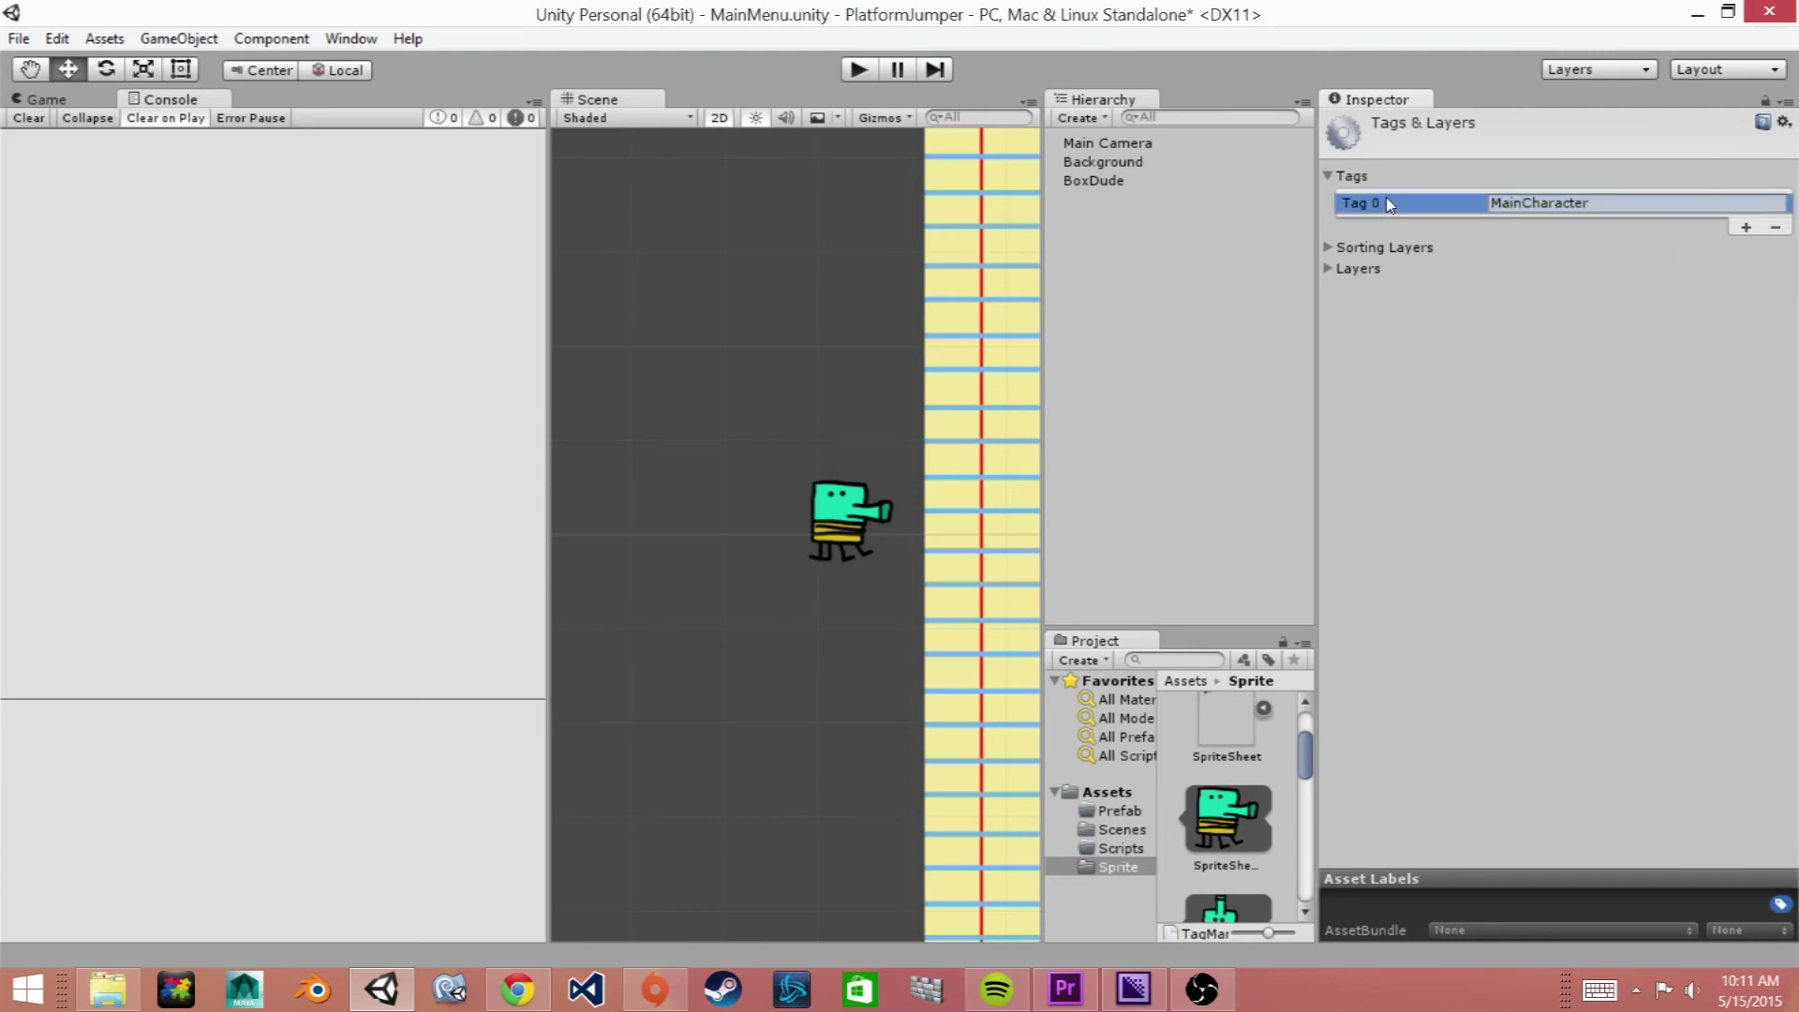
left_click(1776, 229)
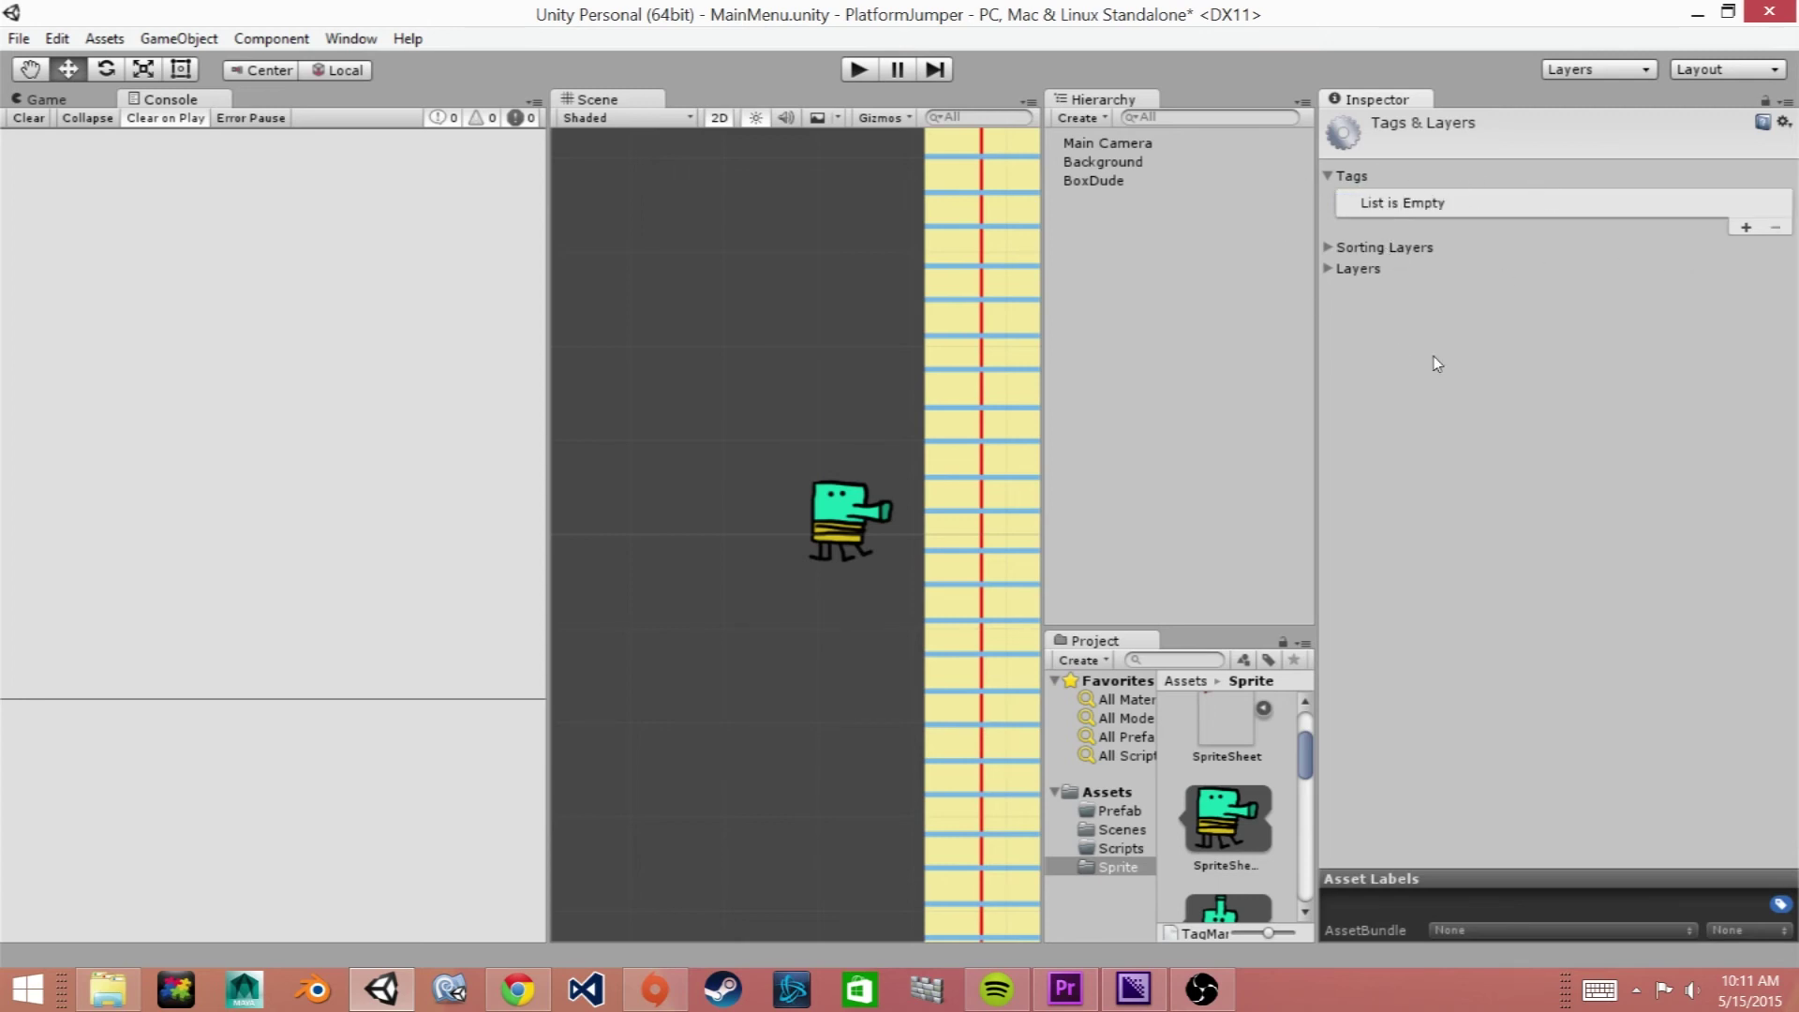
Add a new tag and name it BoxDude.
left_click(1746, 228)
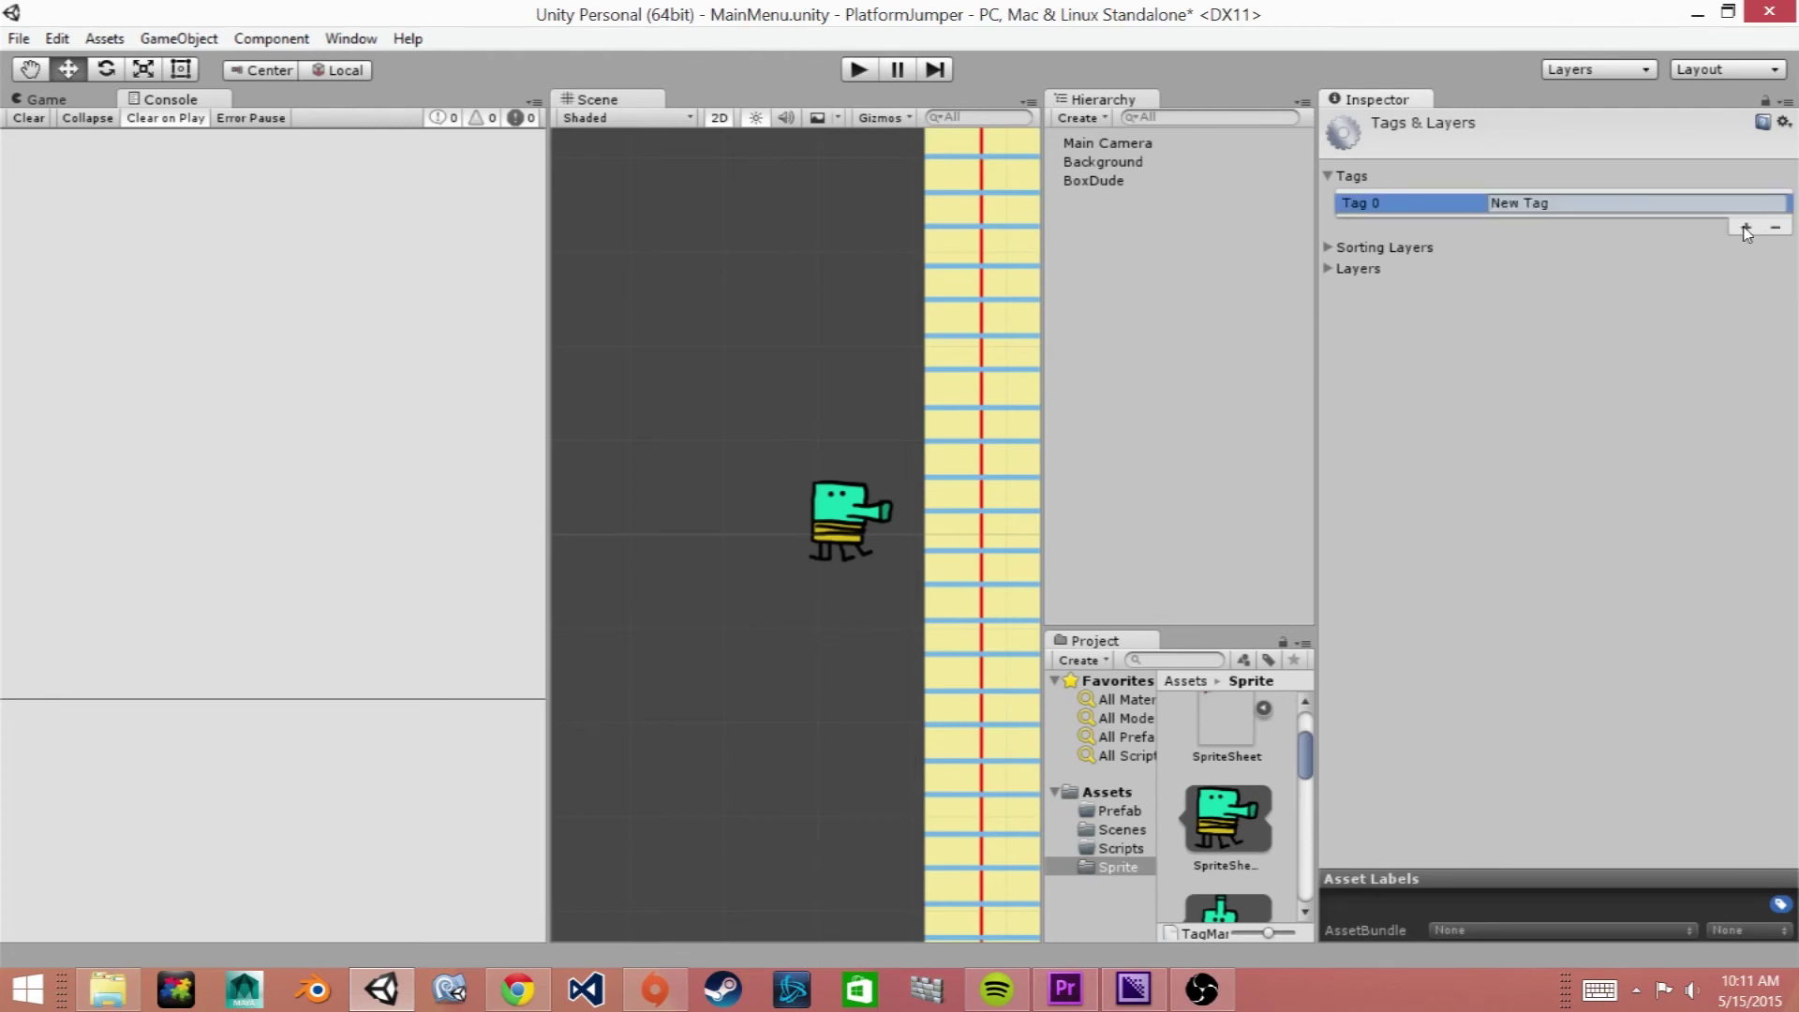
left_click(1577, 203)
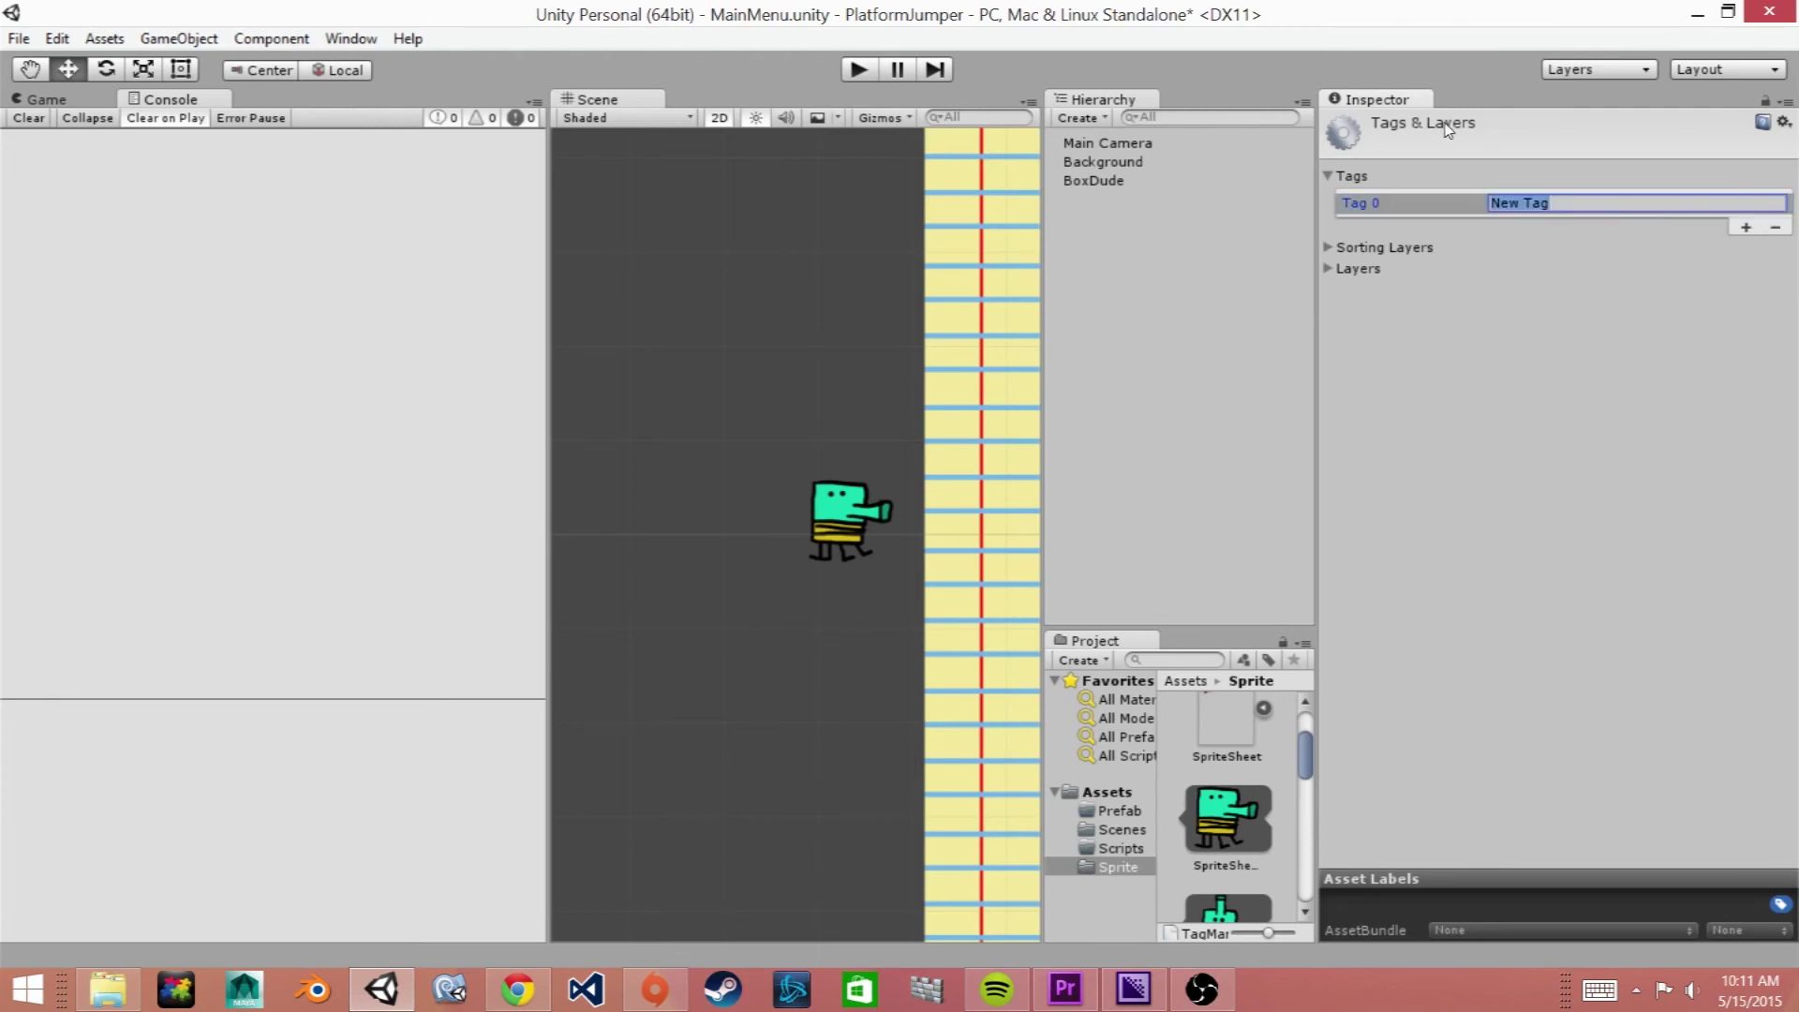
type("BoxDude")
Set the BoxDude object's tag to BoxDude in the Inspector.
left_click(834, 511)
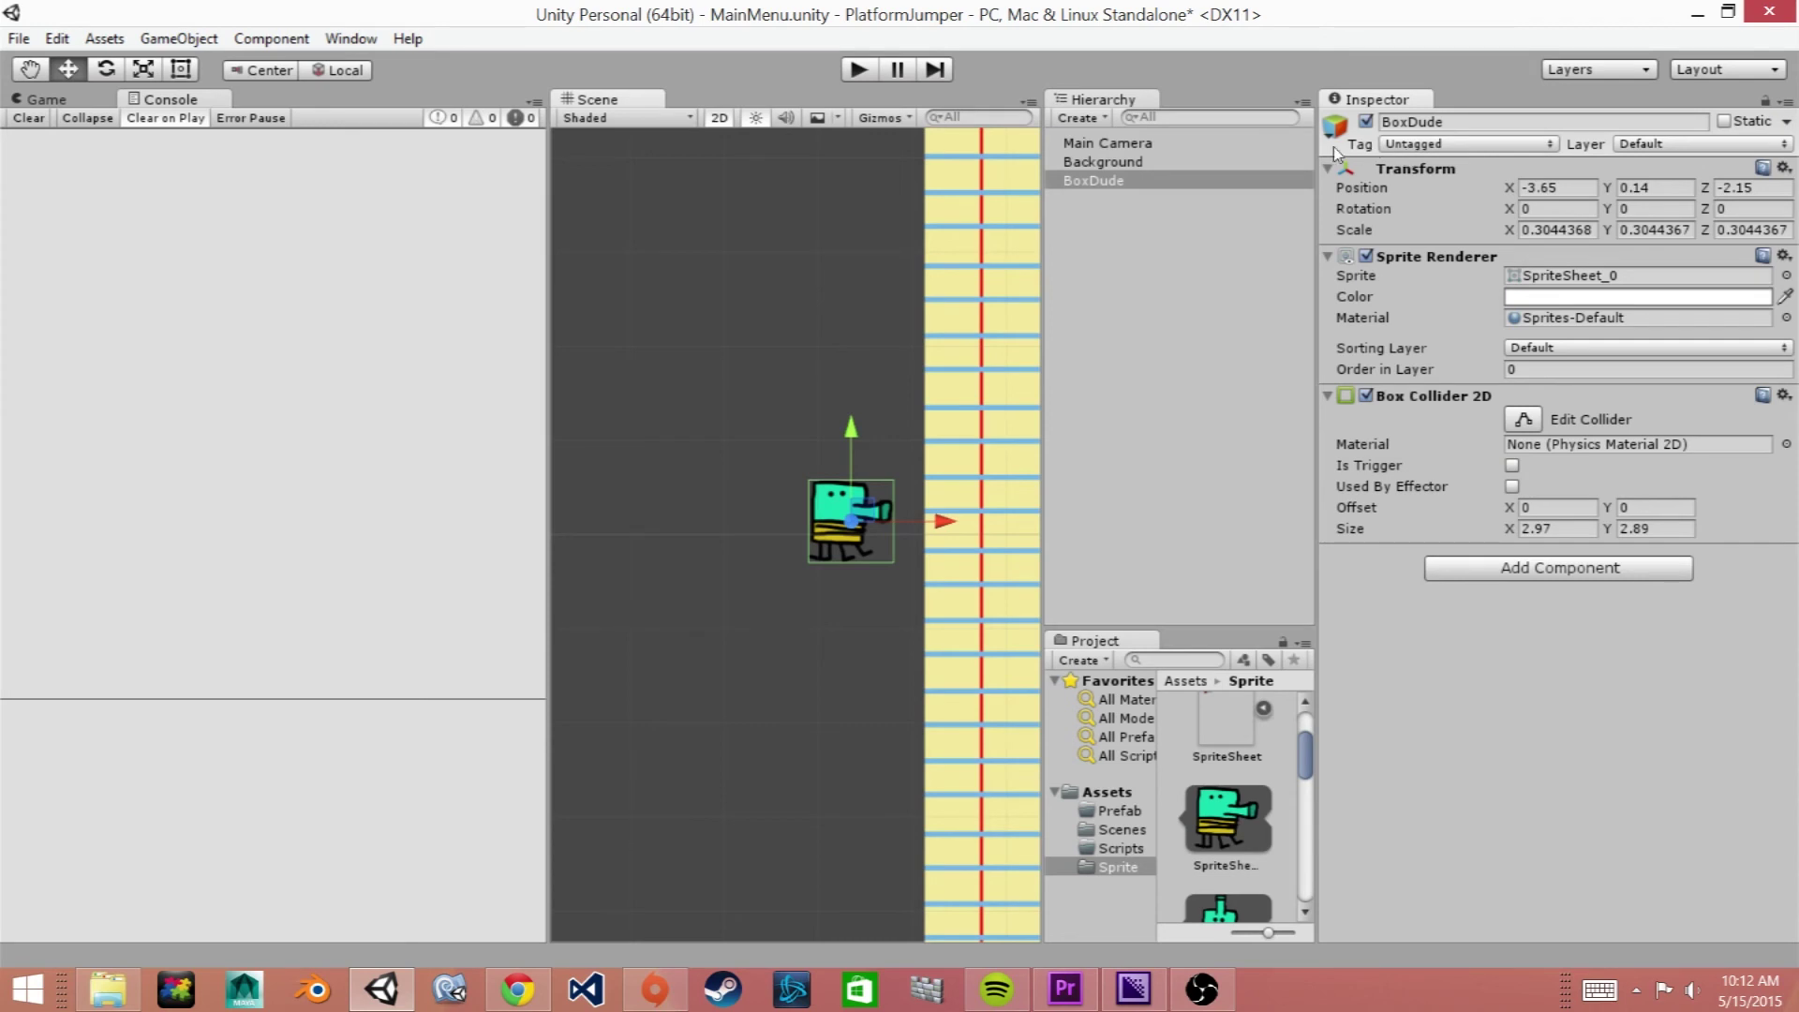
left_click(1420, 147)
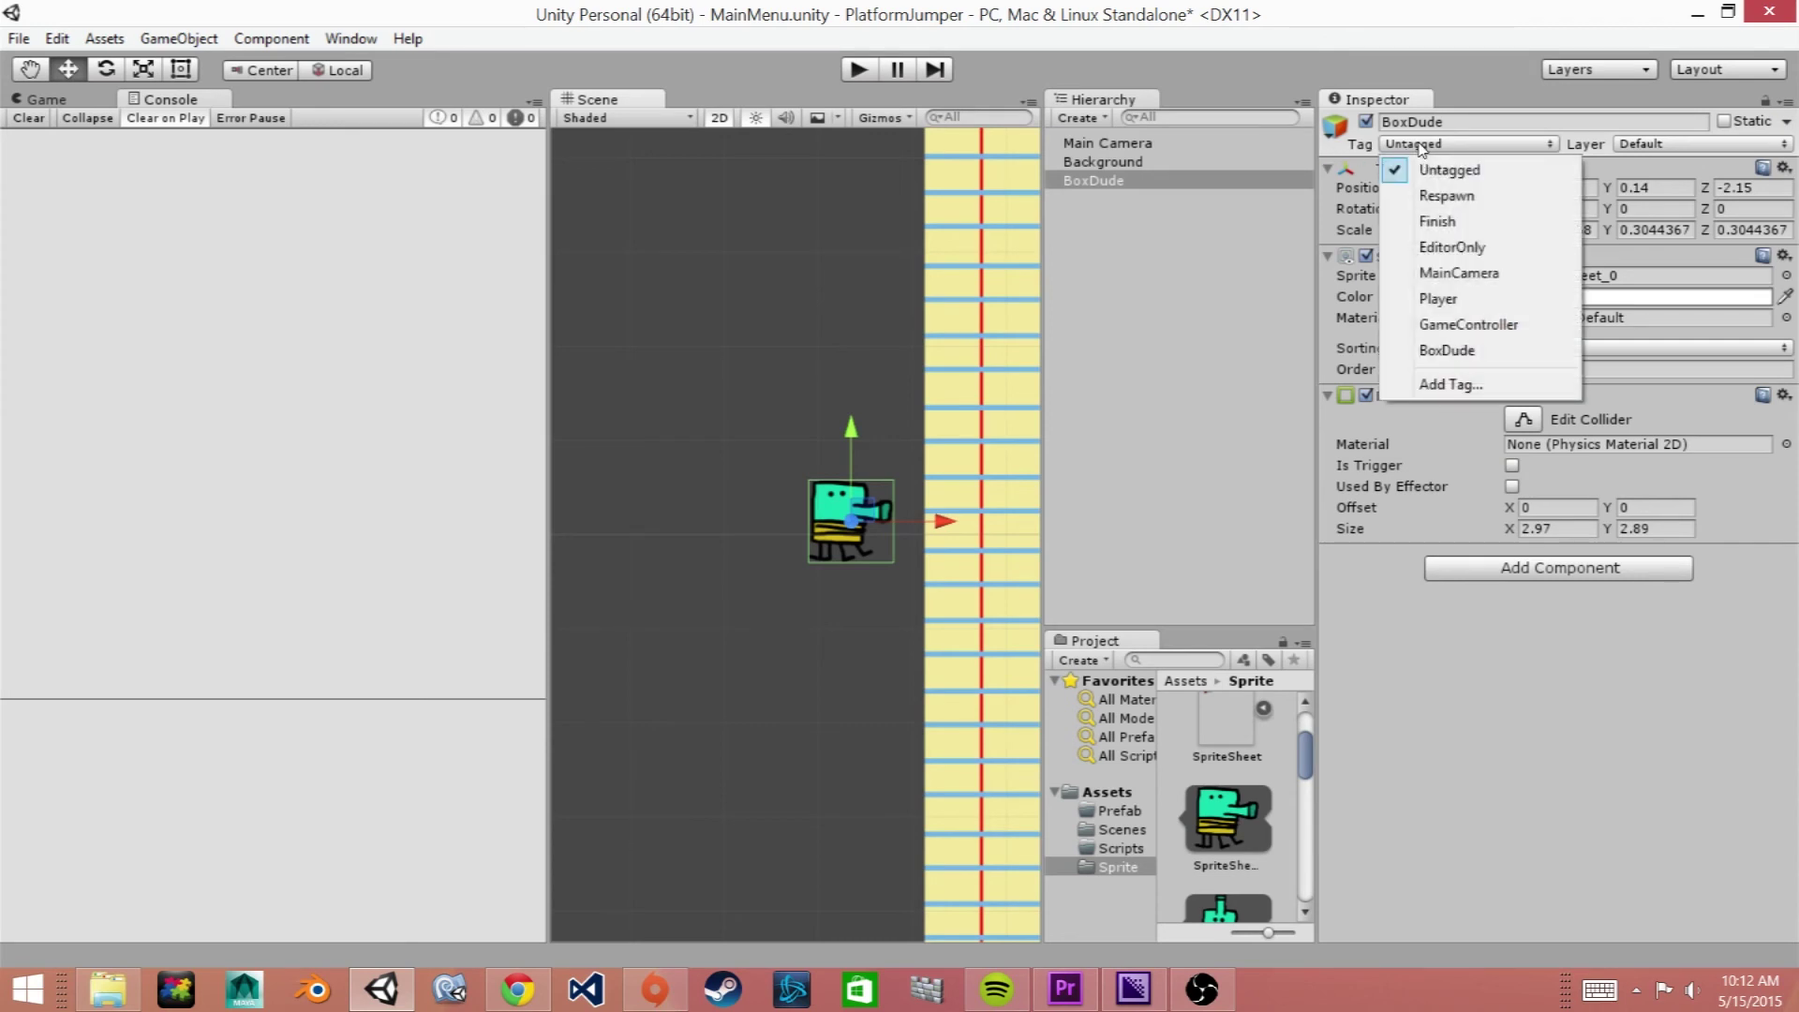
left_click(1460, 359)
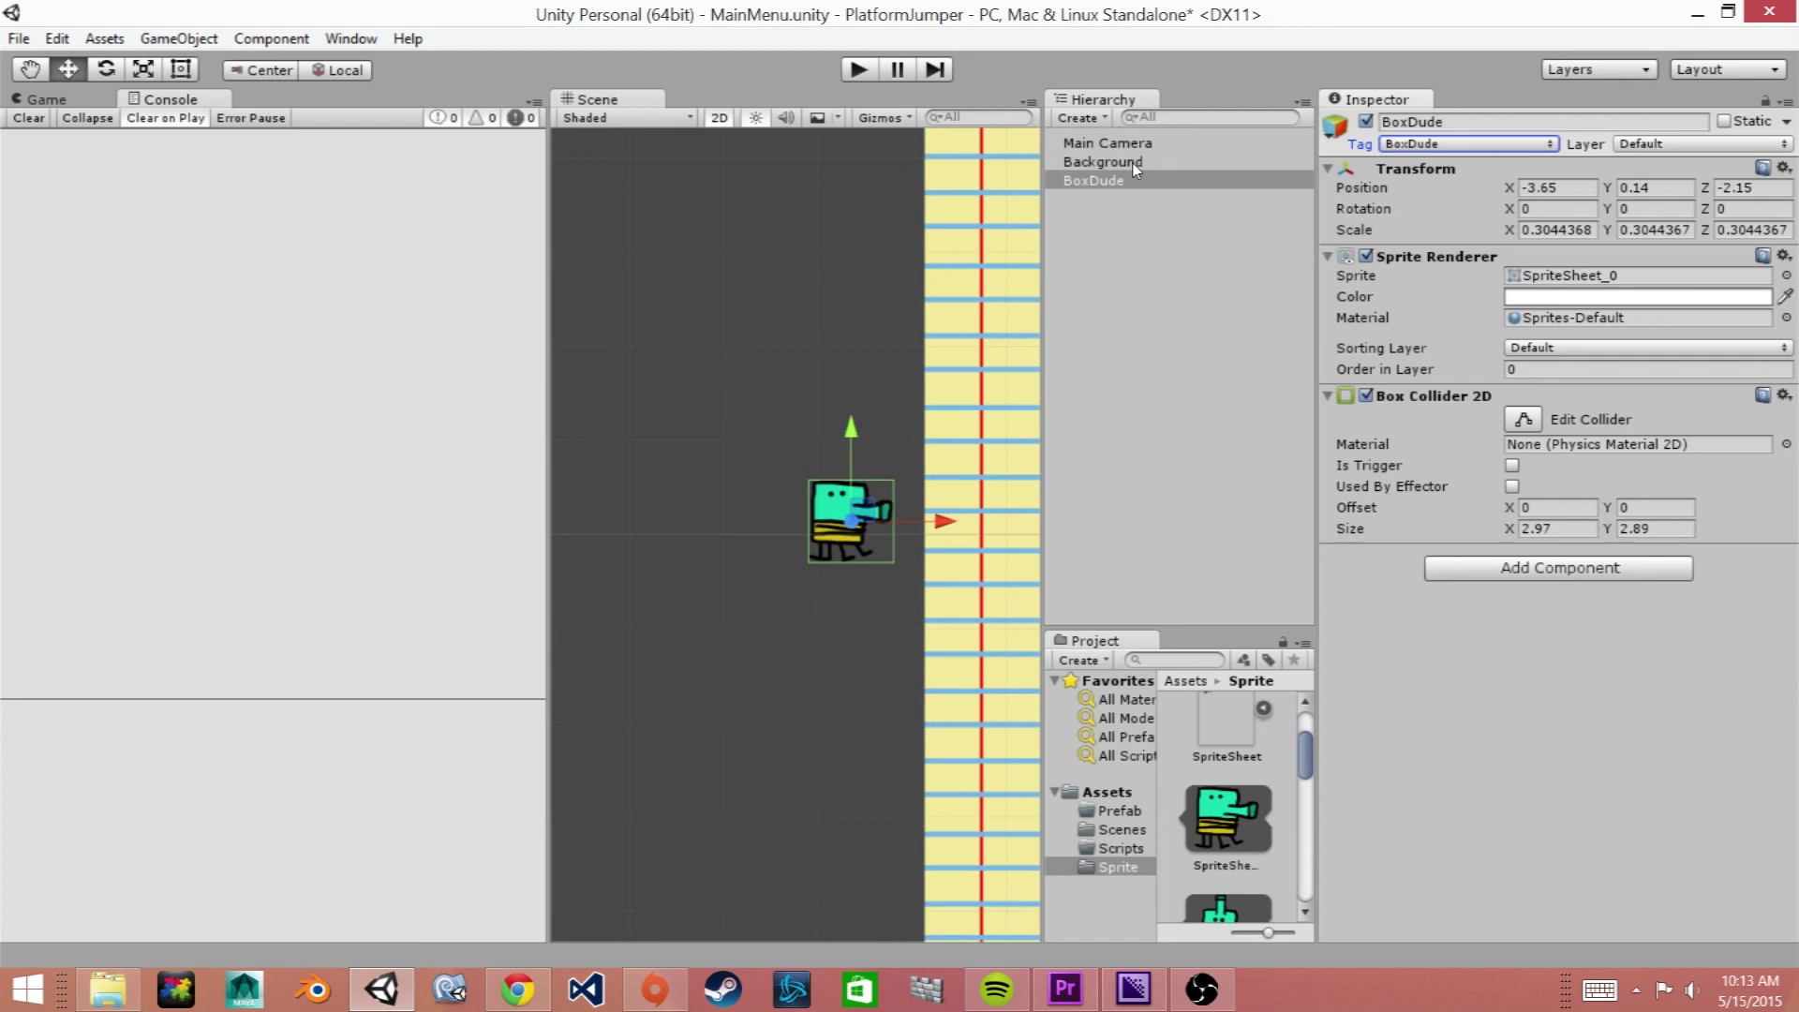
Drag BoxDude from the Hierarchy into Assets/Prefab to create a BoxDude prefab.
left_click(1103, 184)
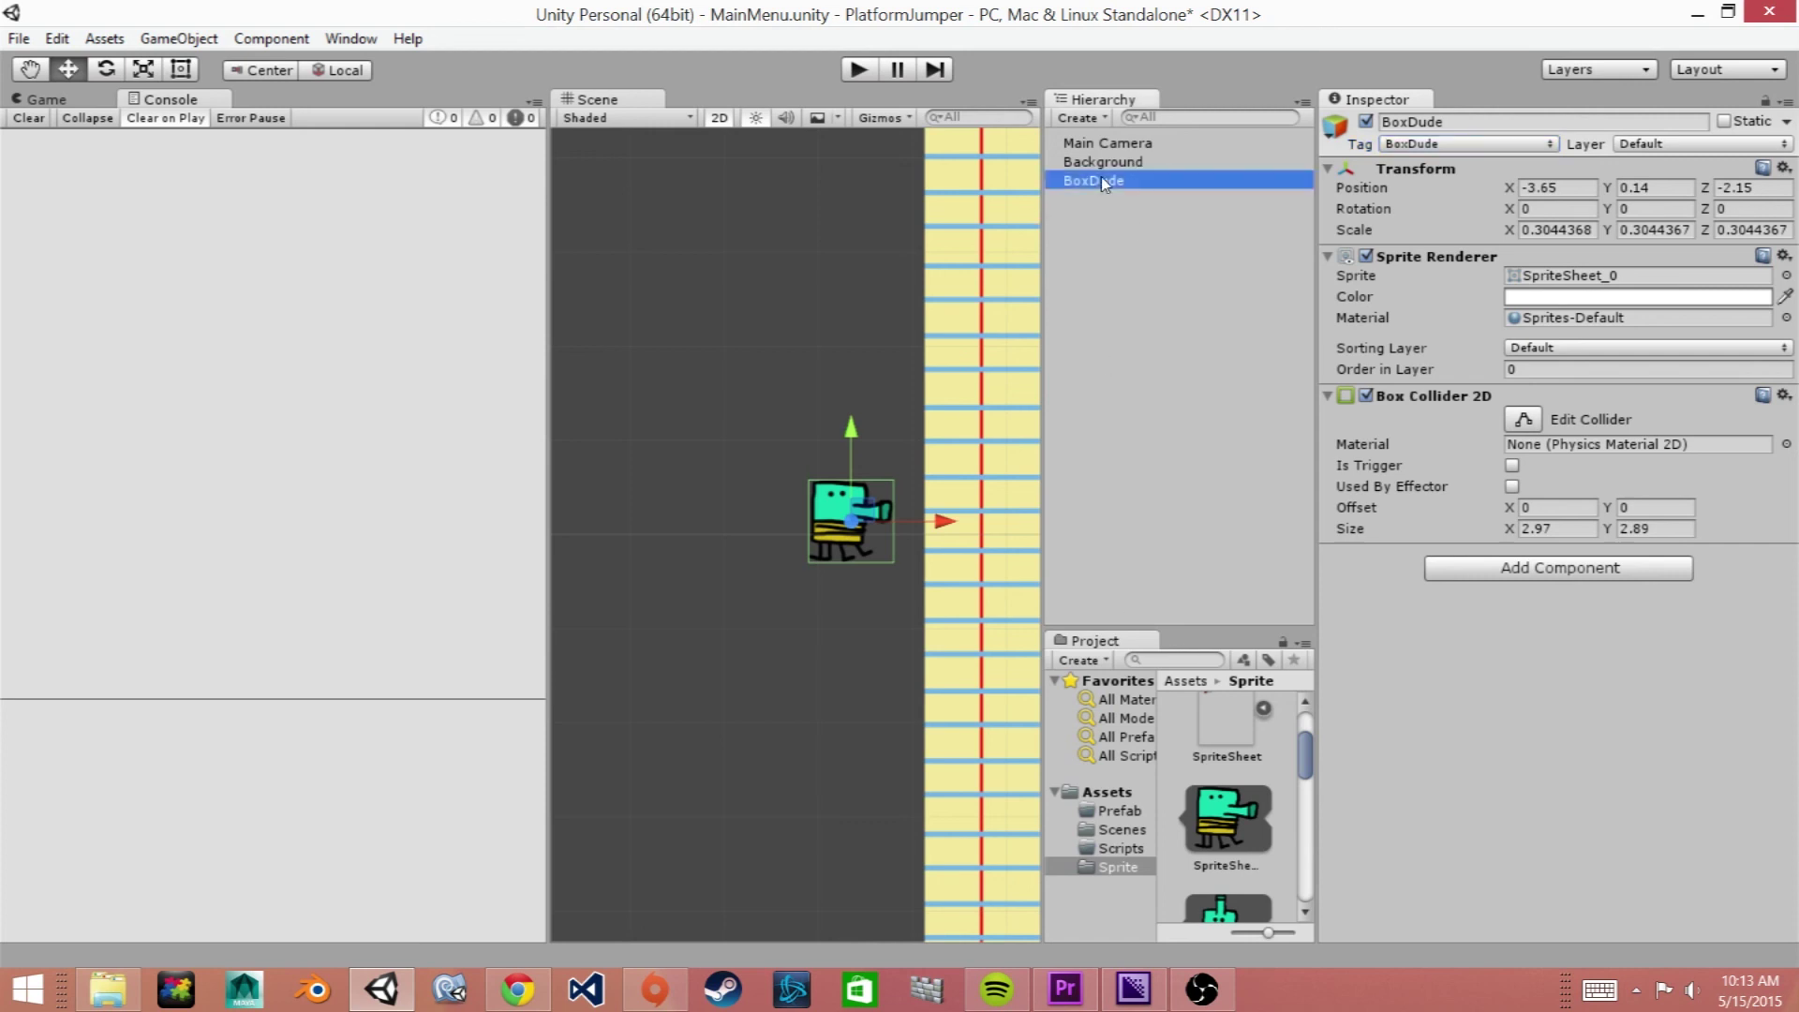
left_click_drag(1103, 184, 1127, 813)
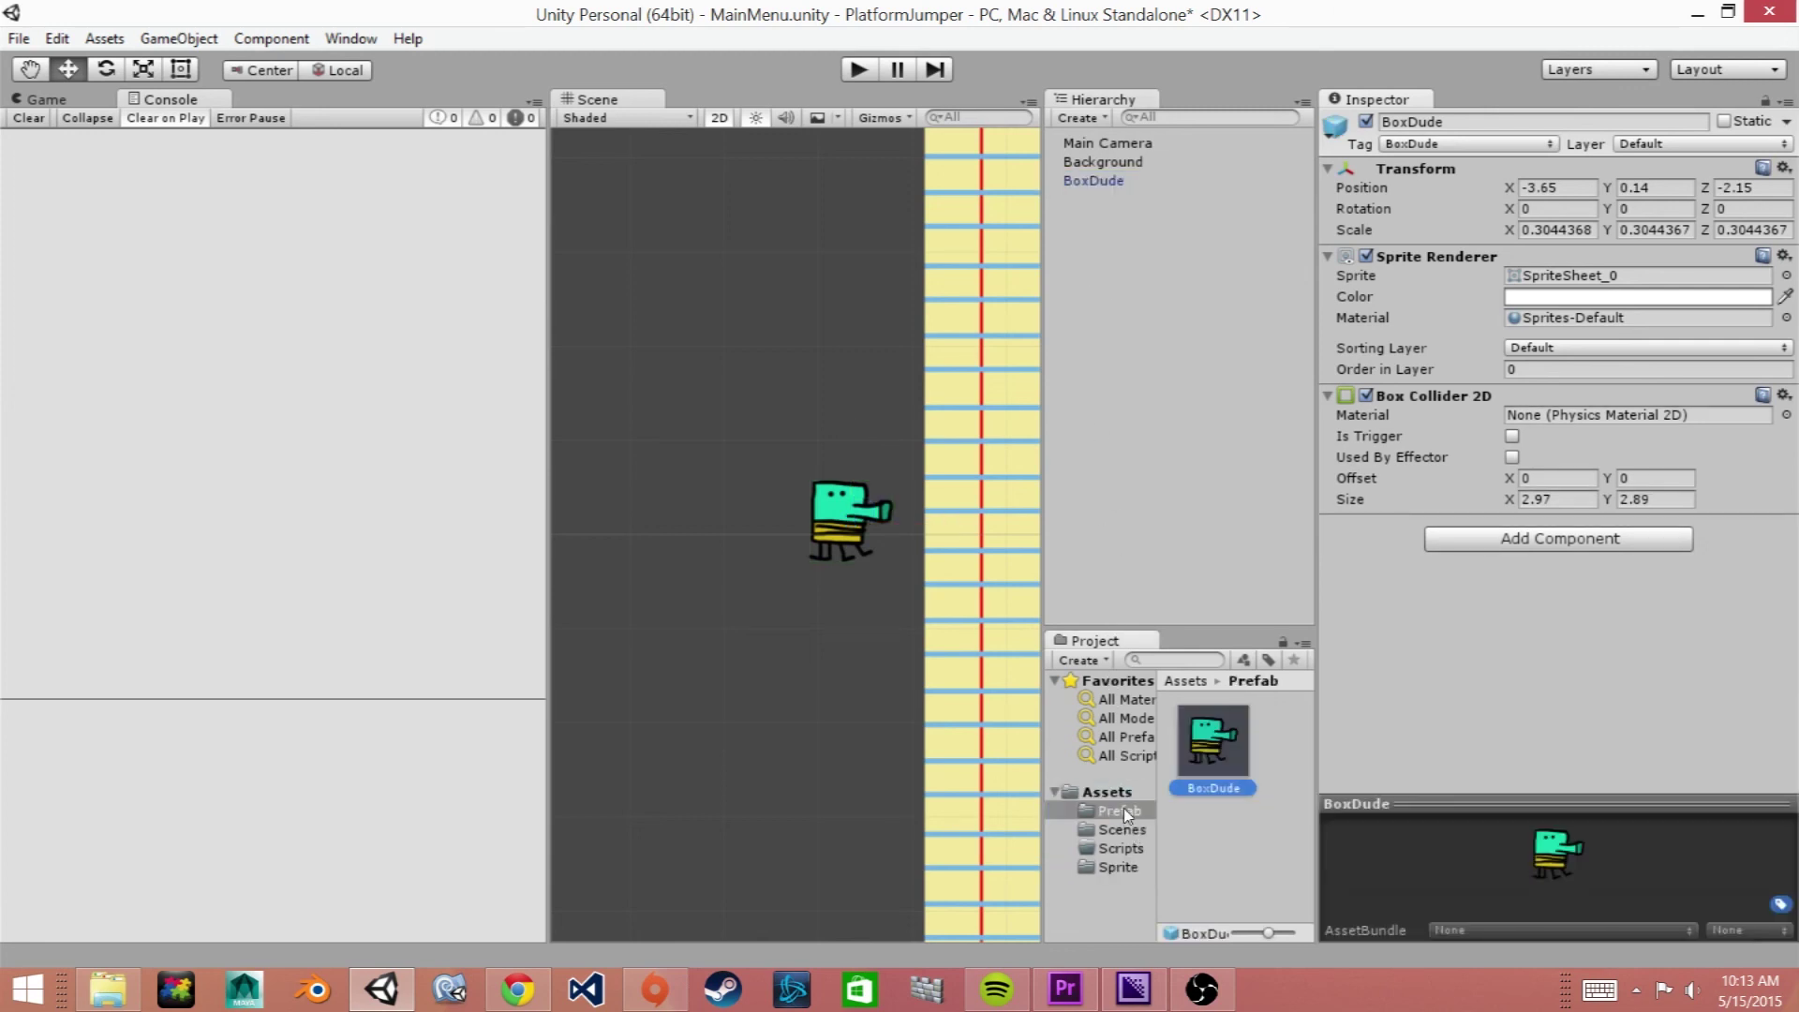
left_click(1127, 813)
left_click(1096, 181)
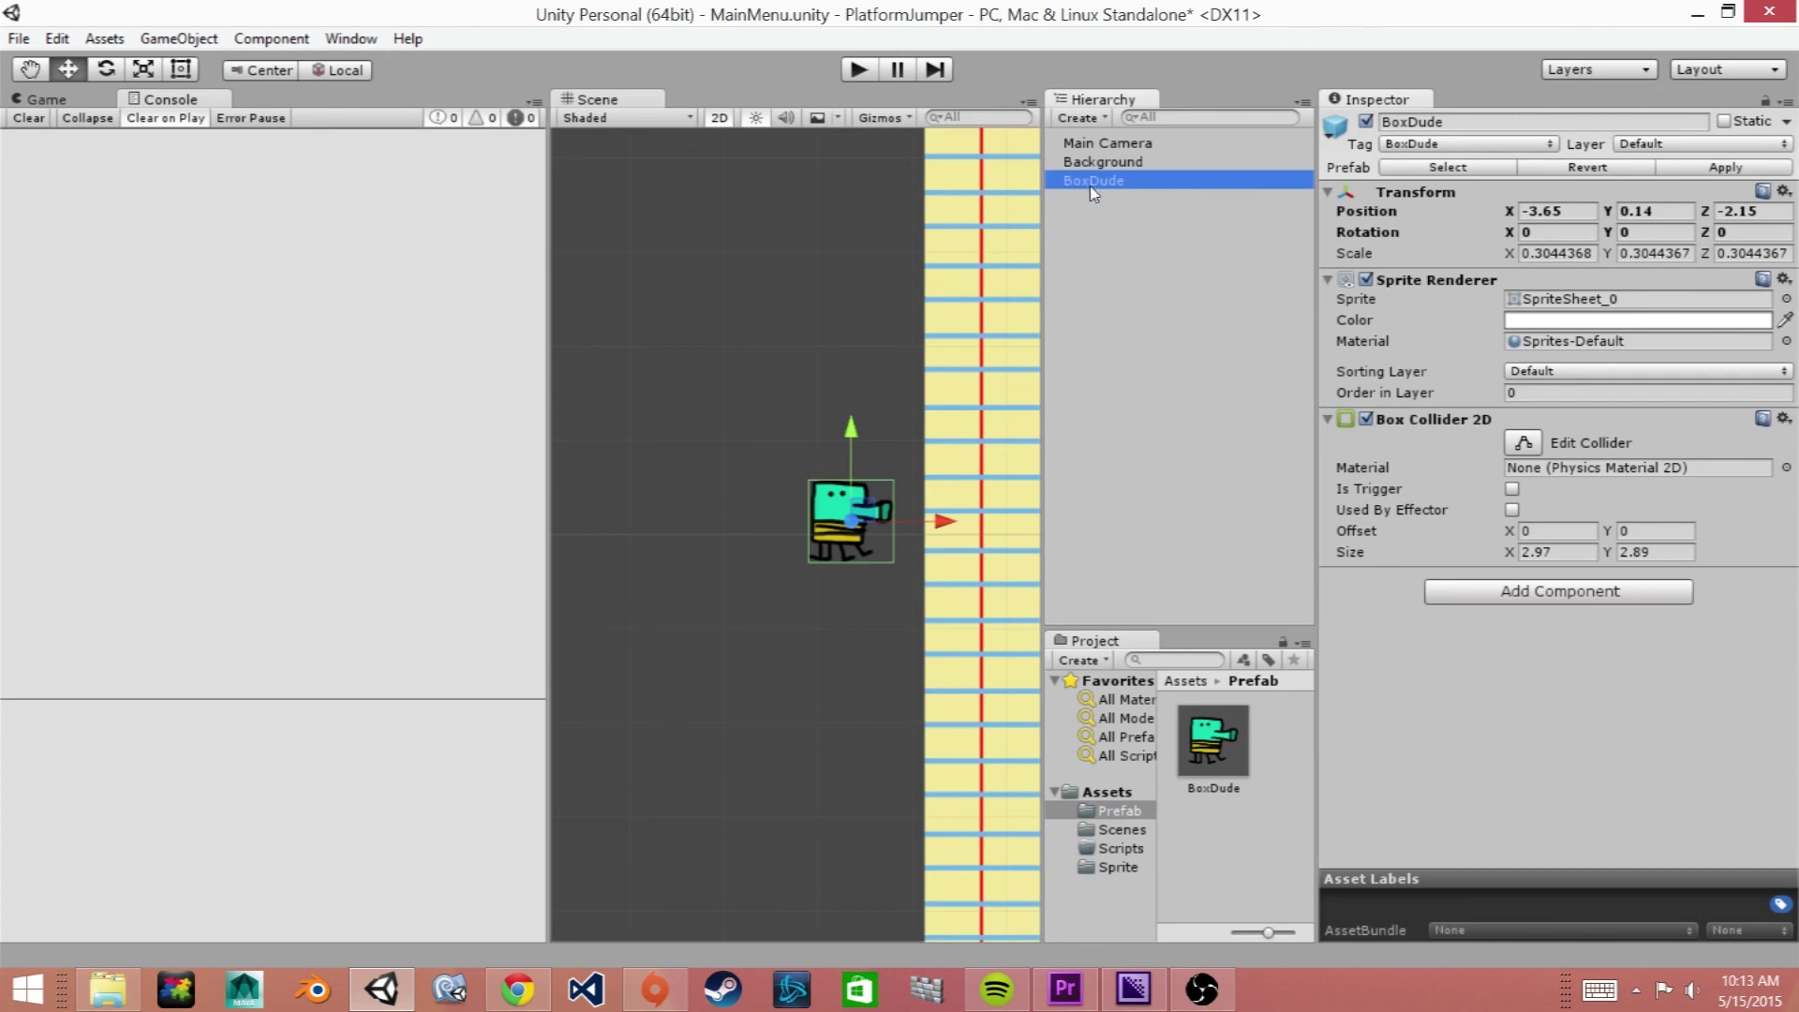
Delete BoxDude from the scene and pan to centre the notepad background.
key("Delete")
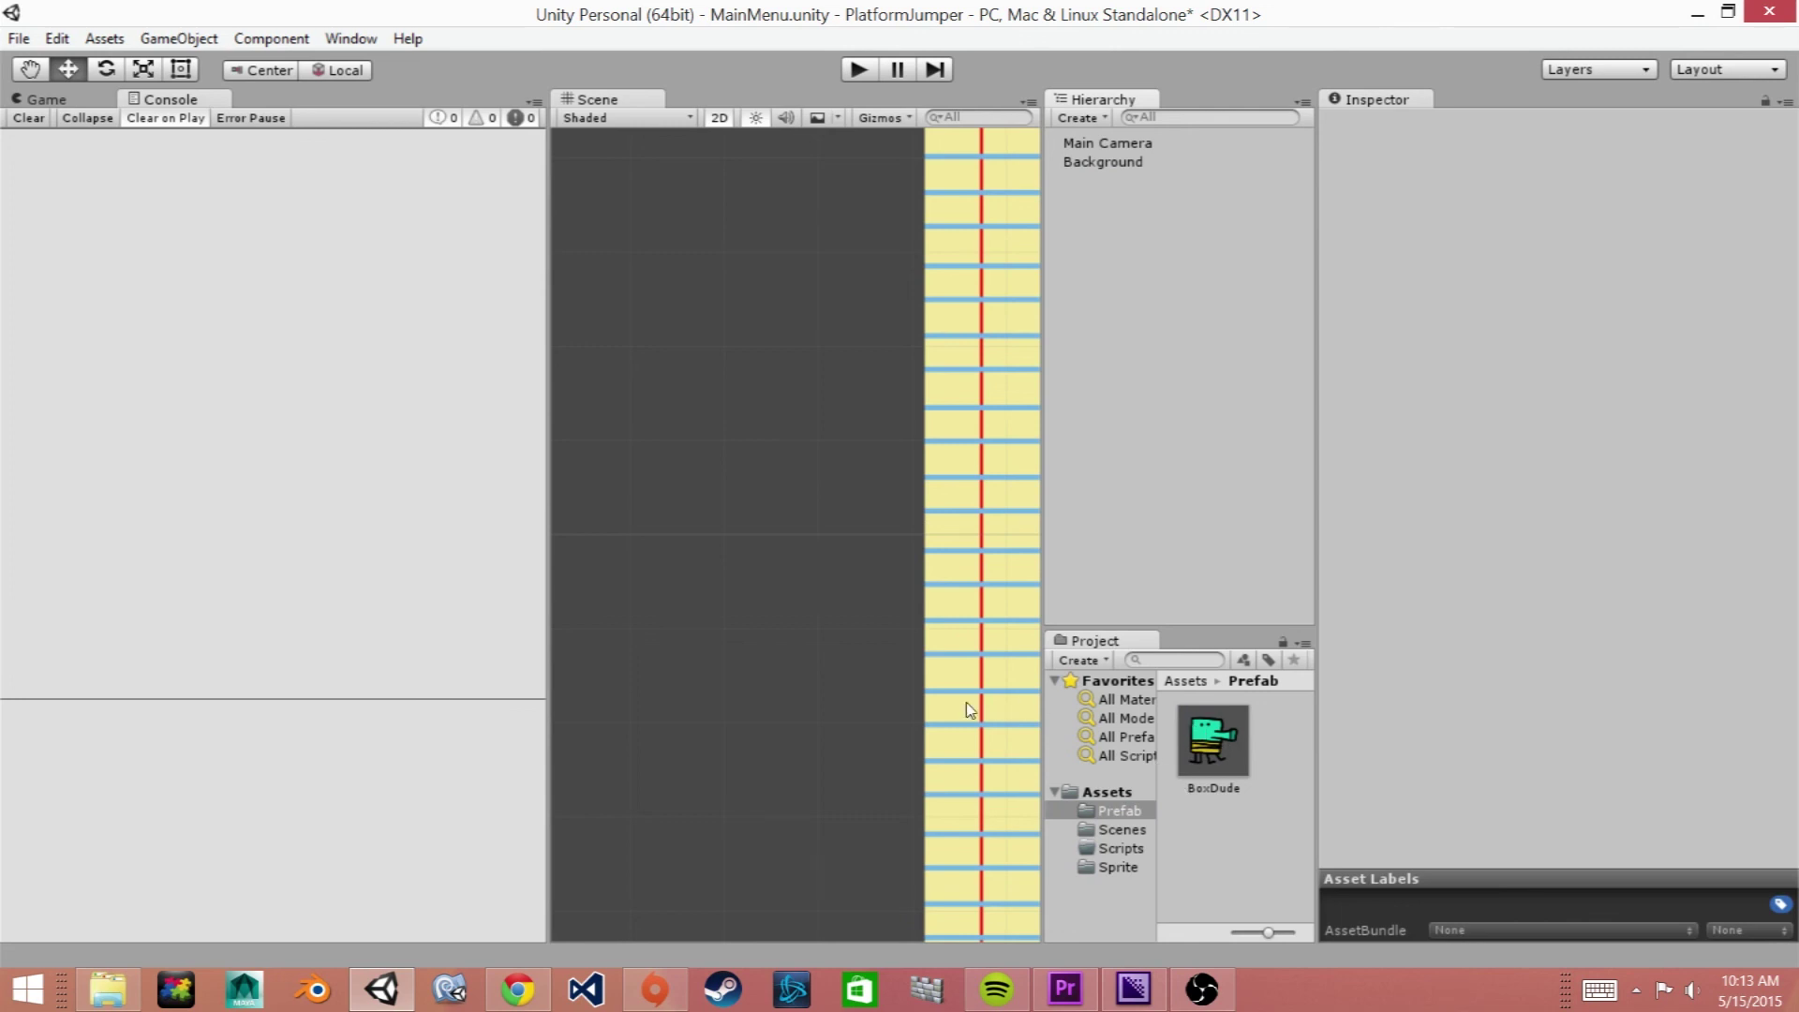
key("q")
left_click_drag(964, 703, 618, 690)
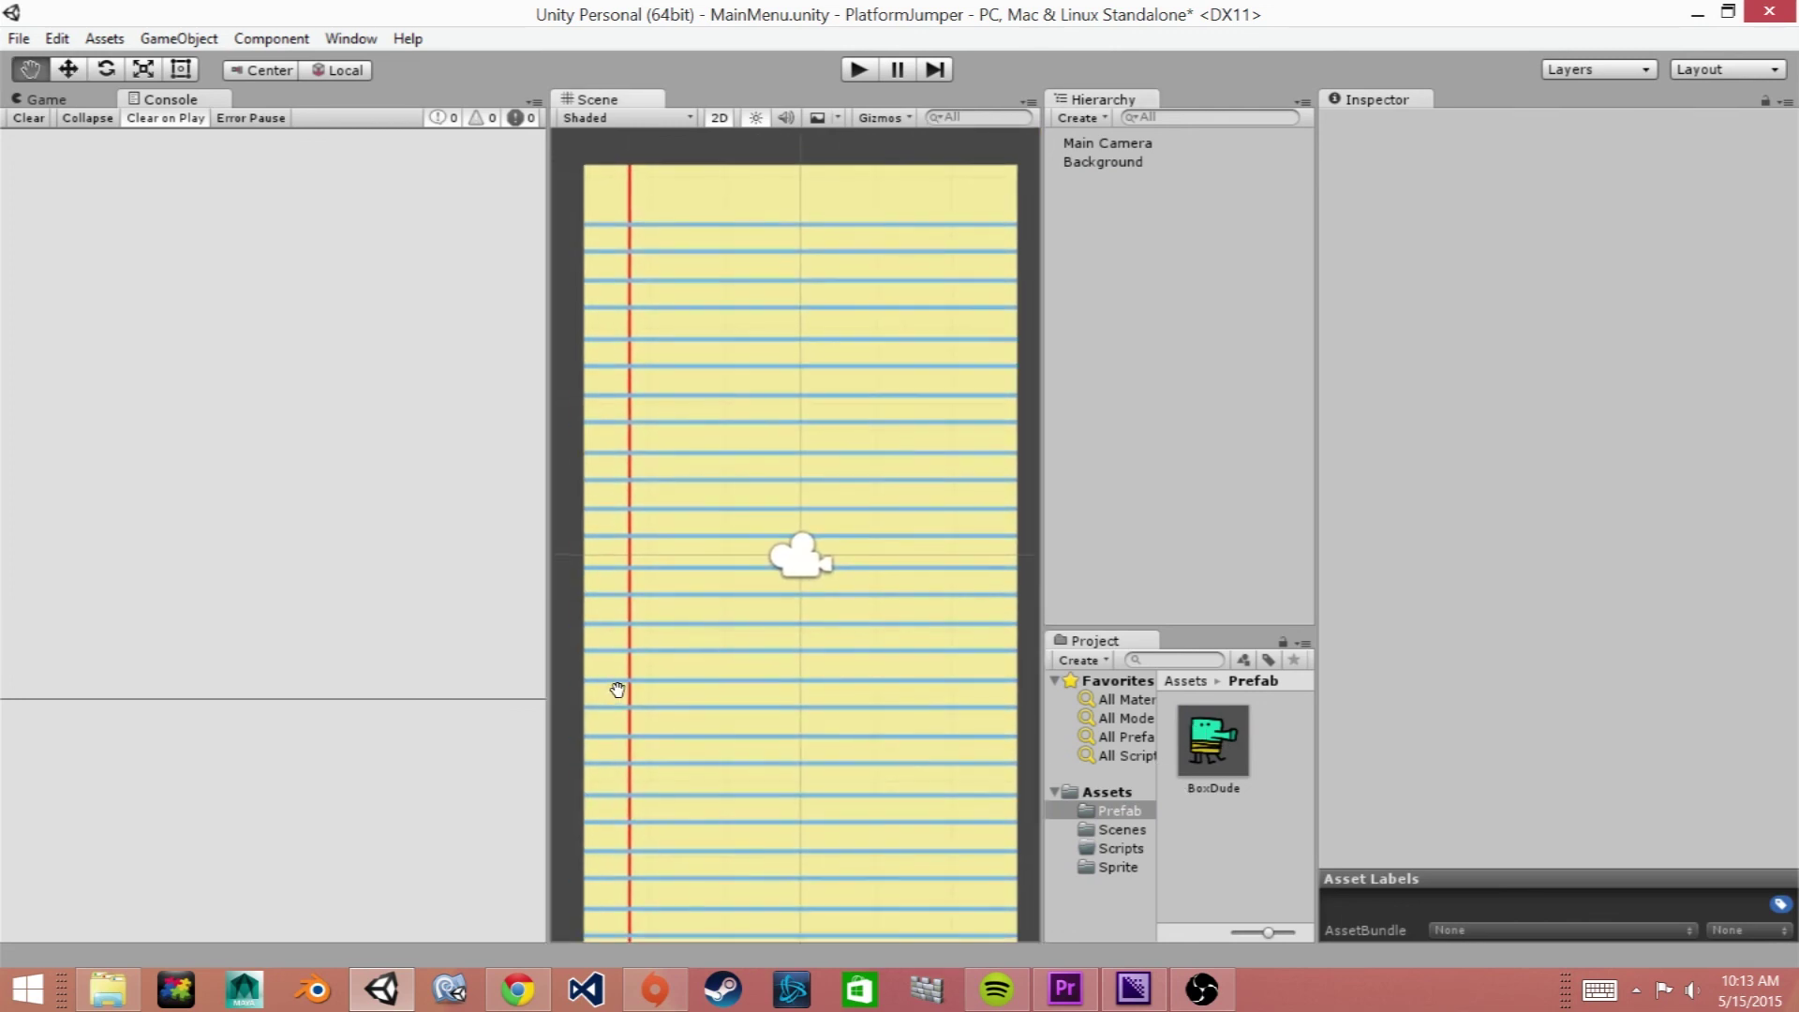